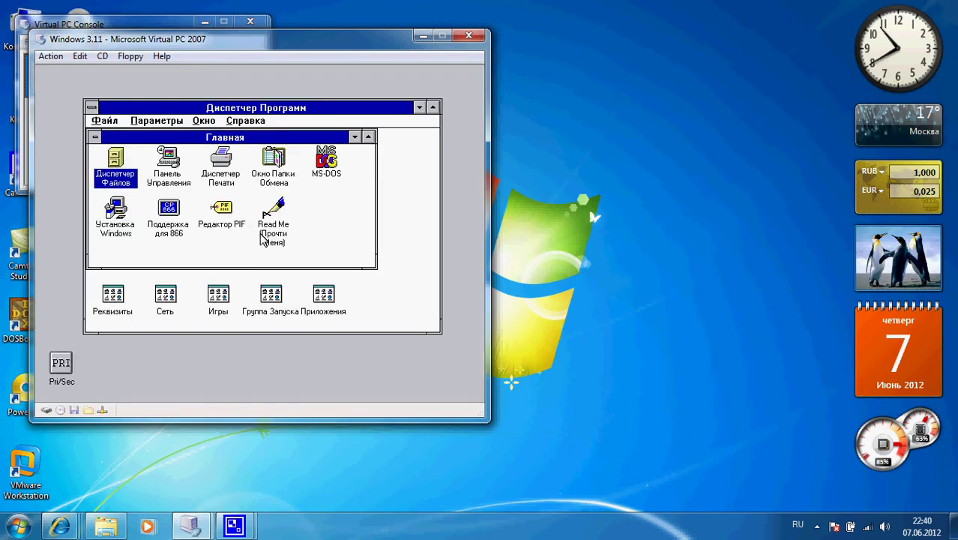
Check the Windows version and system information in Program Manager's About dialog, and close it
left_click(249, 123)
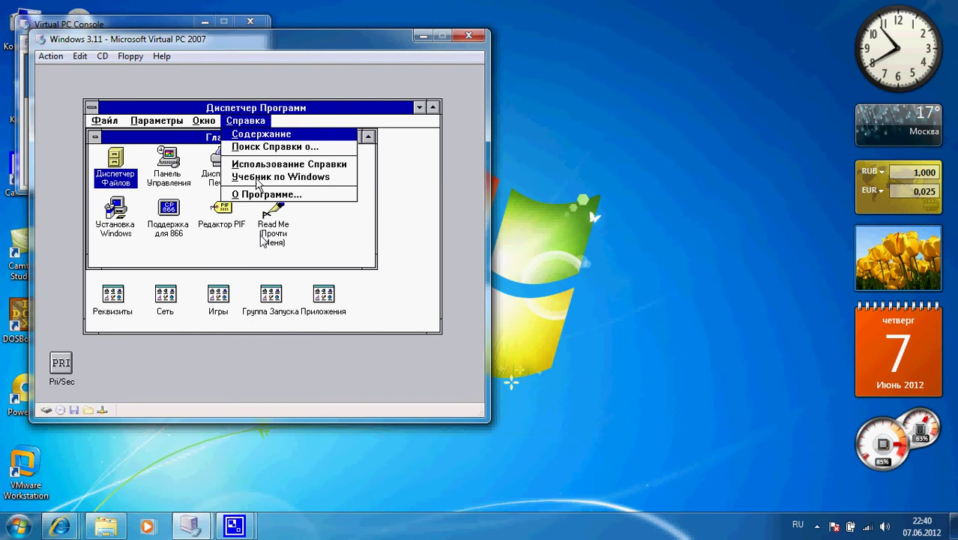
left_click(258, 194)
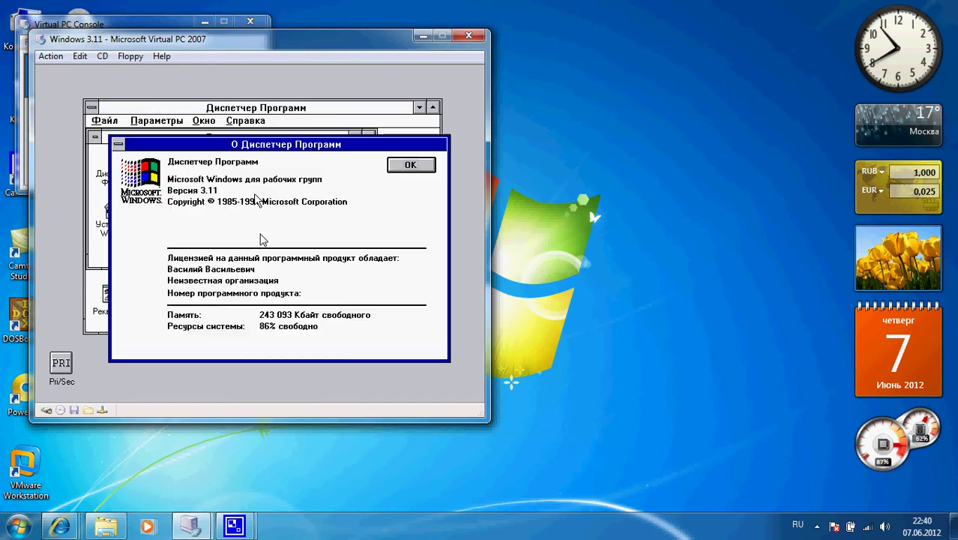
left_click(410, 164)
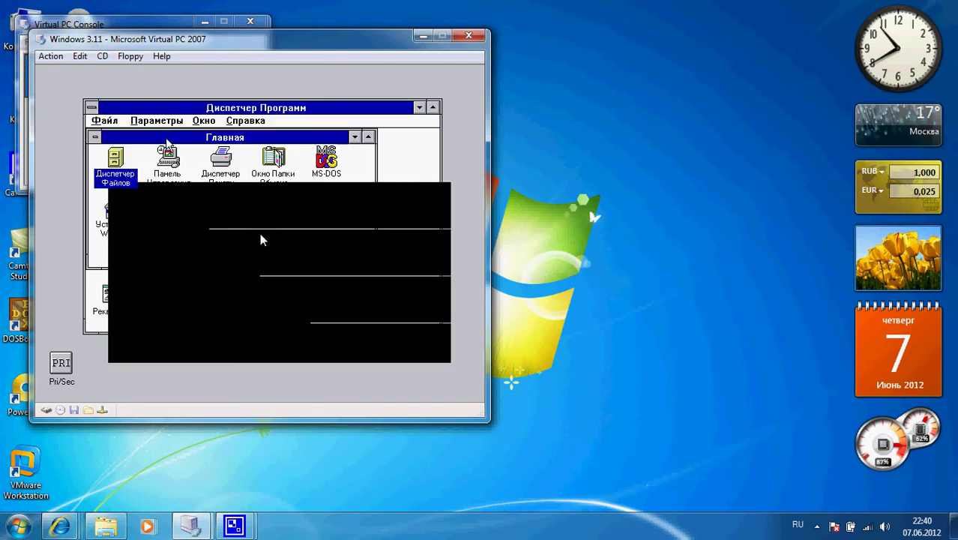
Browse for winver.exe in c:\windows from the Run dialog, run it, and dismiss its version window
left_click(113, 123)
left_click(138, 217)
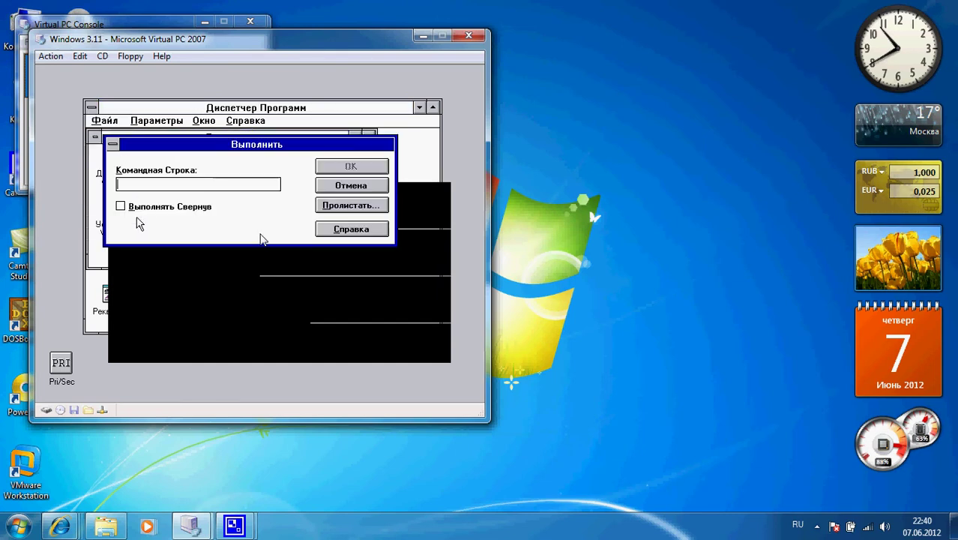
left_click(344, 217)
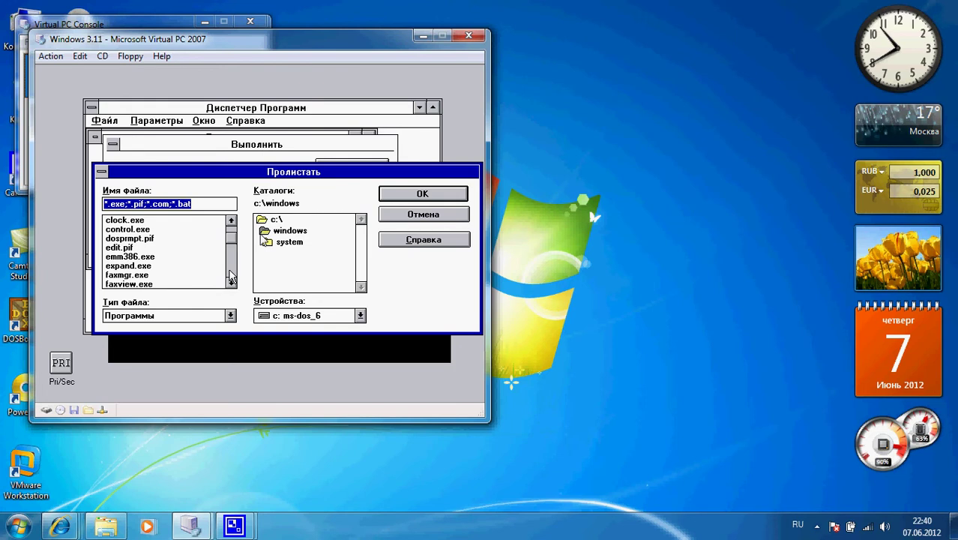
left_click(231, 273)
left_click(231, 276)
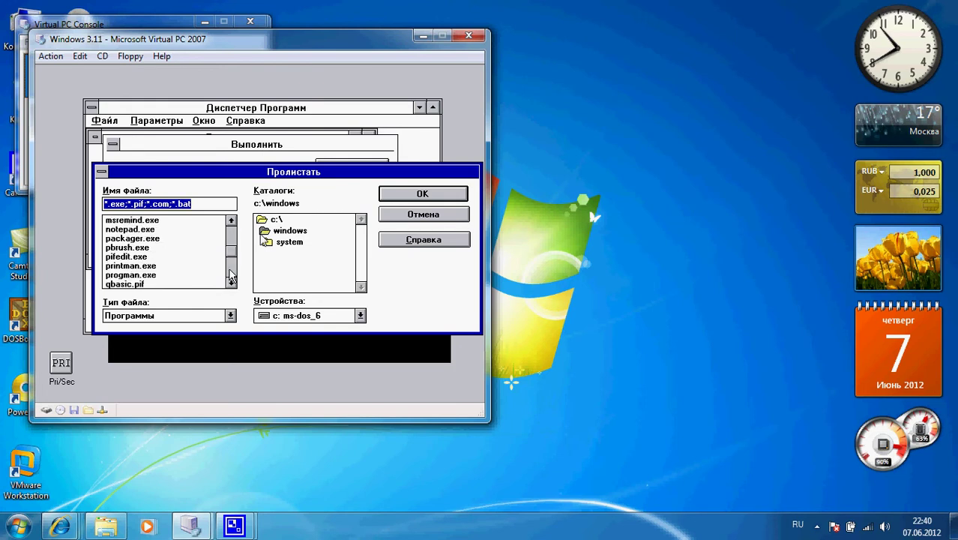
left_click(231, 276)
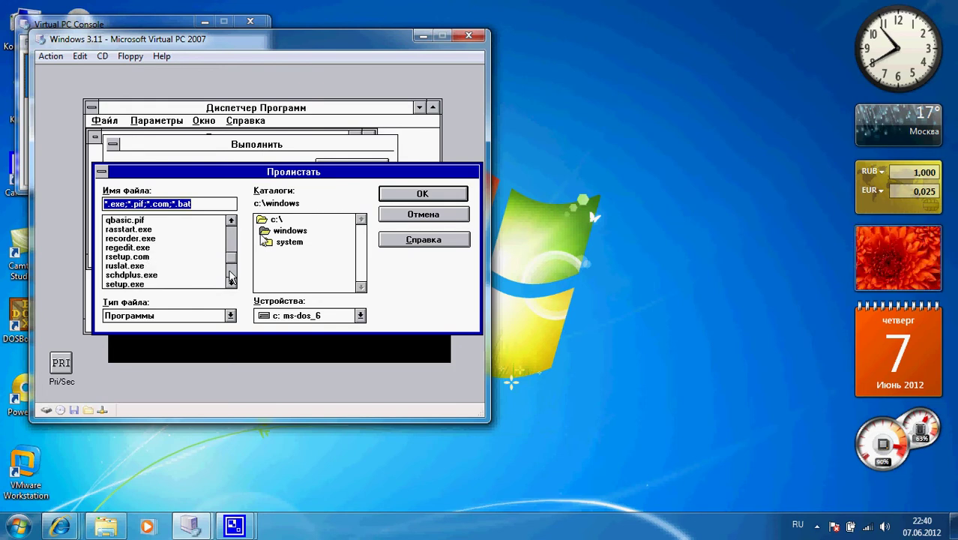
left_click(231, 278)
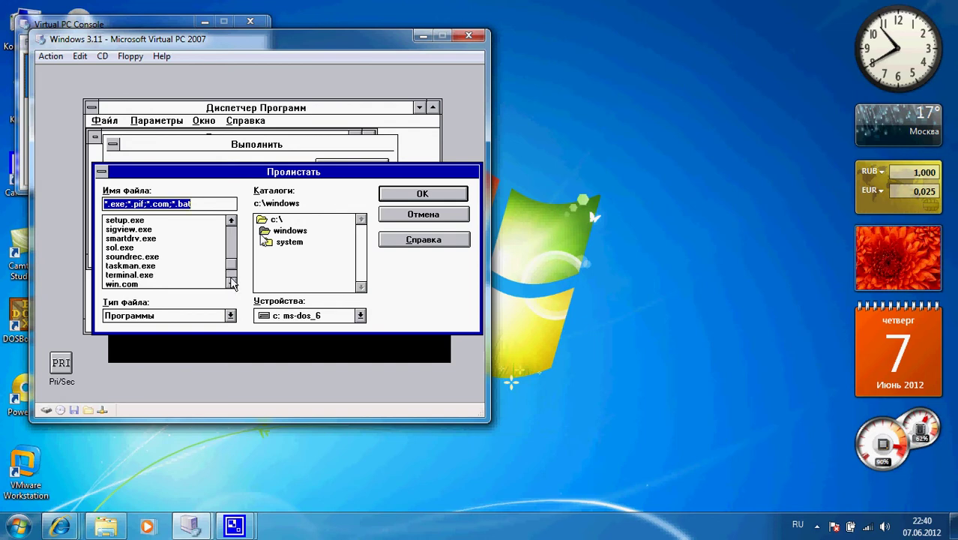
left_click_drag(231, 284, 231, 285)
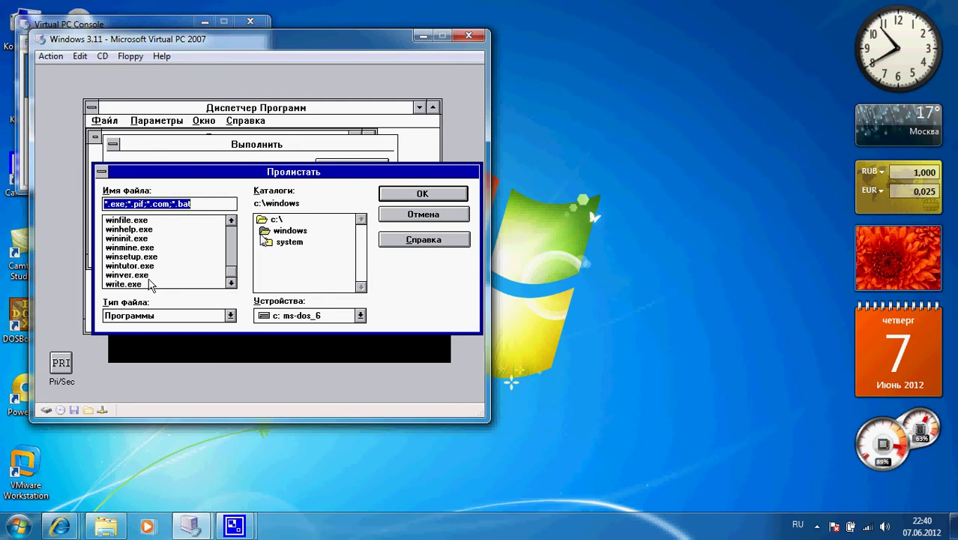
left_click(150, 284)
left_click(150, 275)
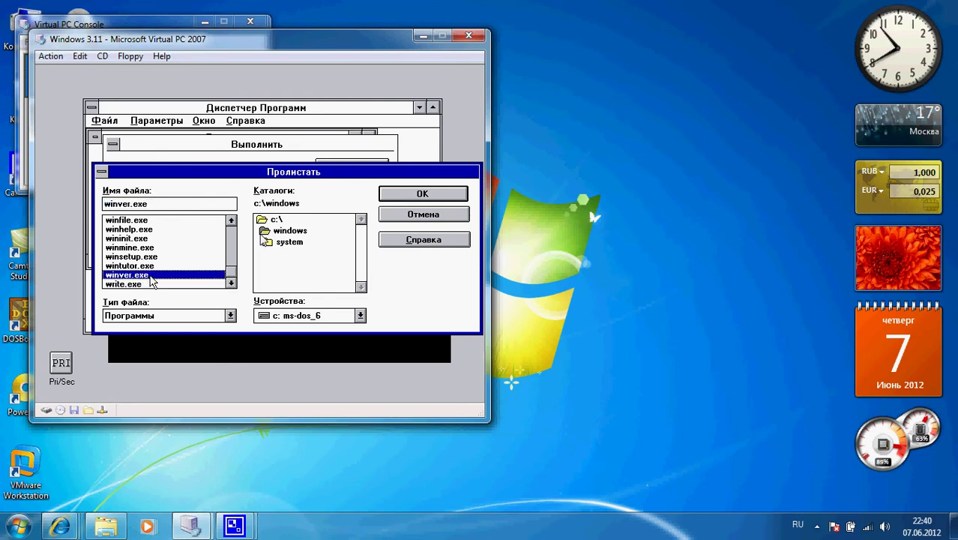
left_click(417, 193)
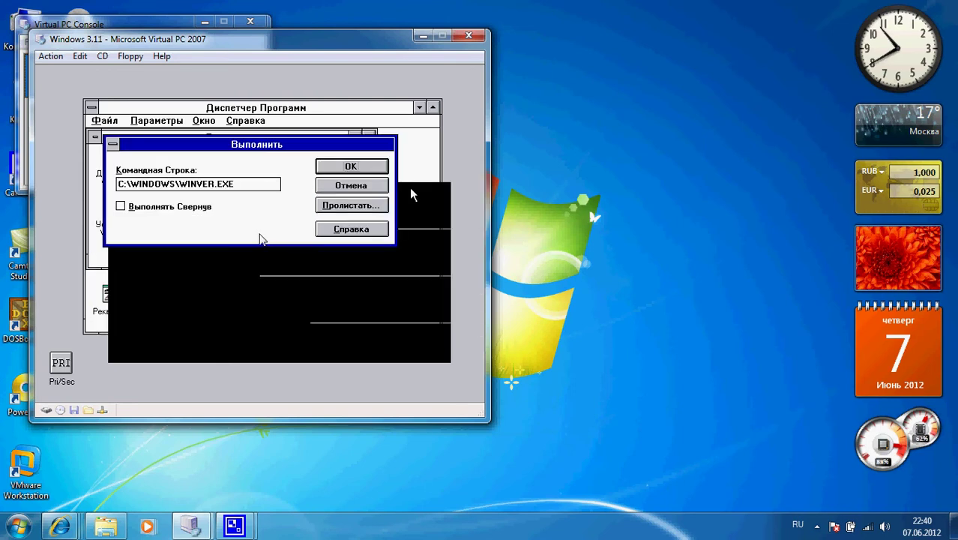
left_click(353, 170)
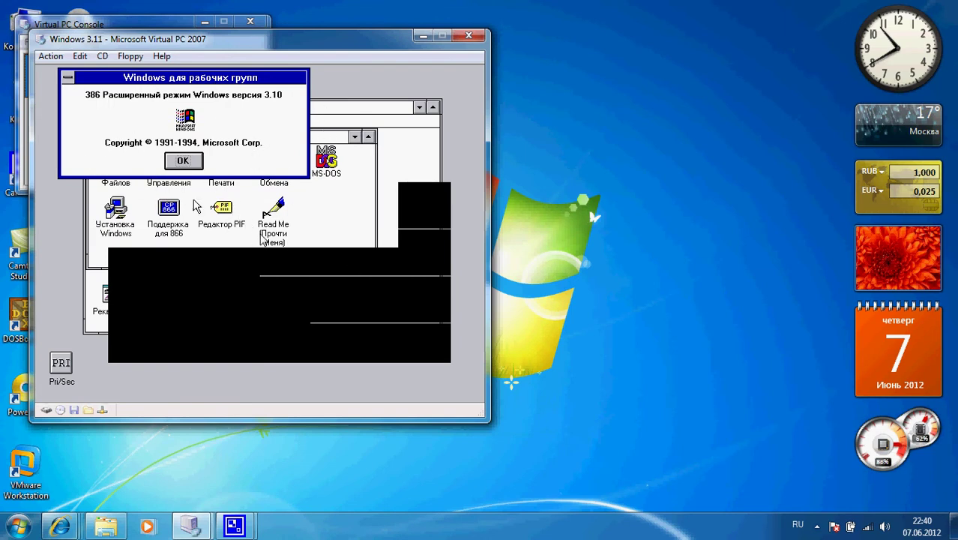
left_click(183, 160)
Open File Manager (Диспетчер Файлов), view its About information, and close File Manager
double_click(106, 166)
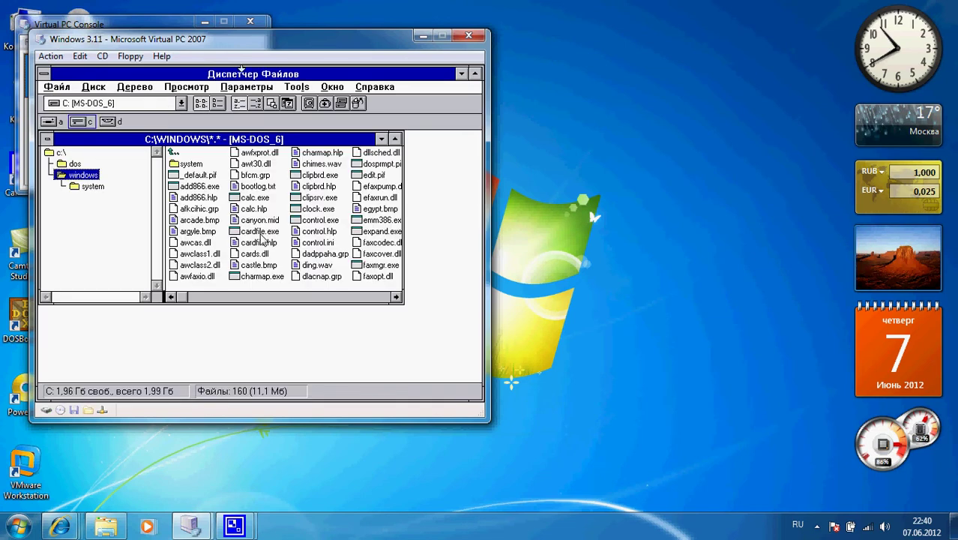
left_click(378, 88)
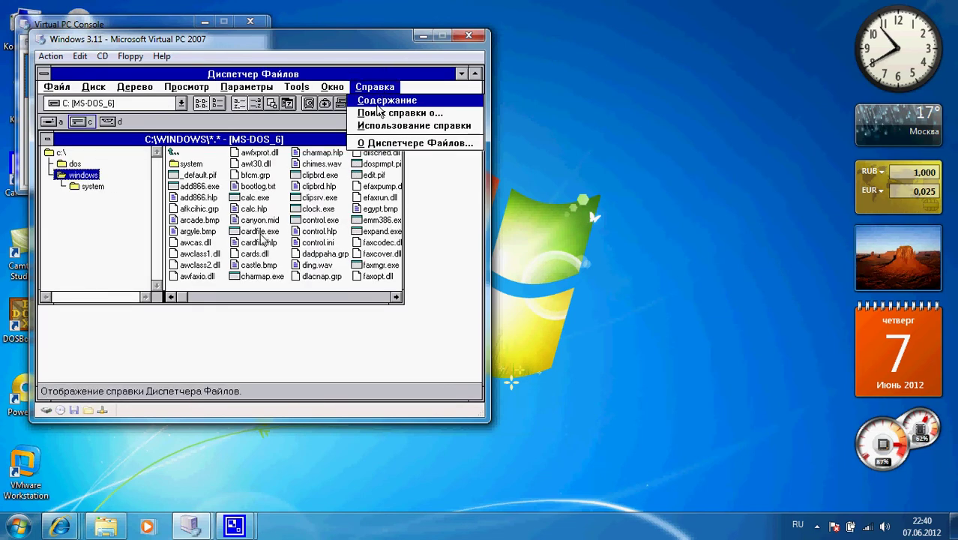
left_click(382, 143)
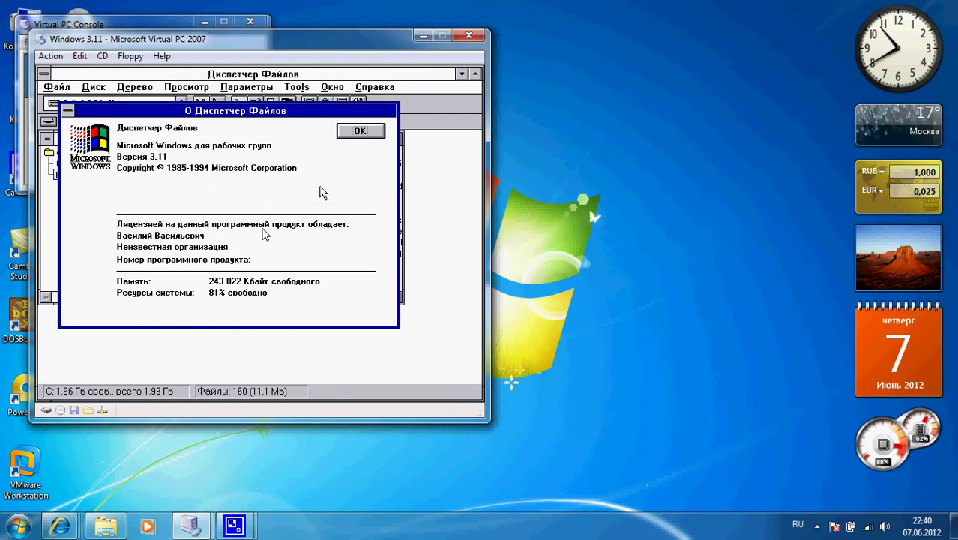
left_click(358, 132)
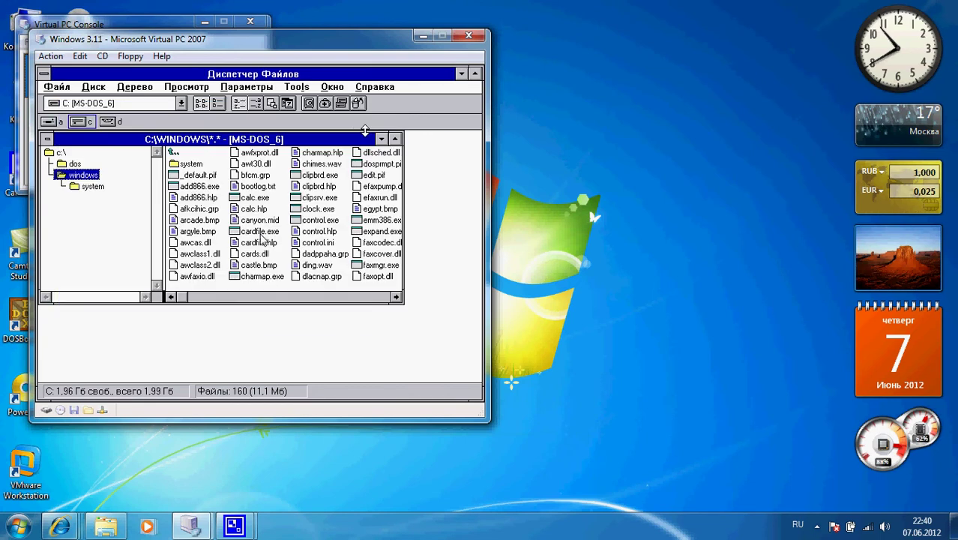
left_click(43, 74)
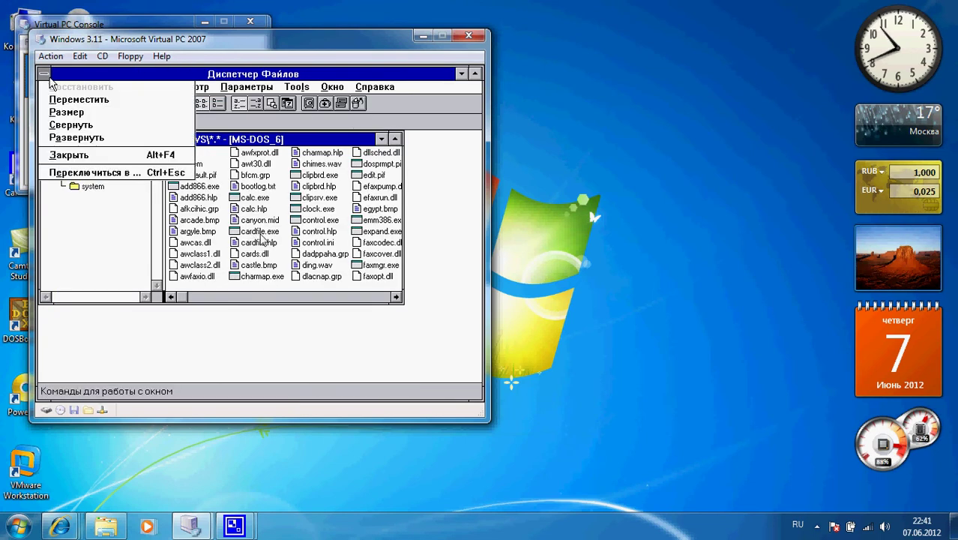
left_click(64, 152)
View Program Manager's About information once more and dismiss it
left_click(238, 123)
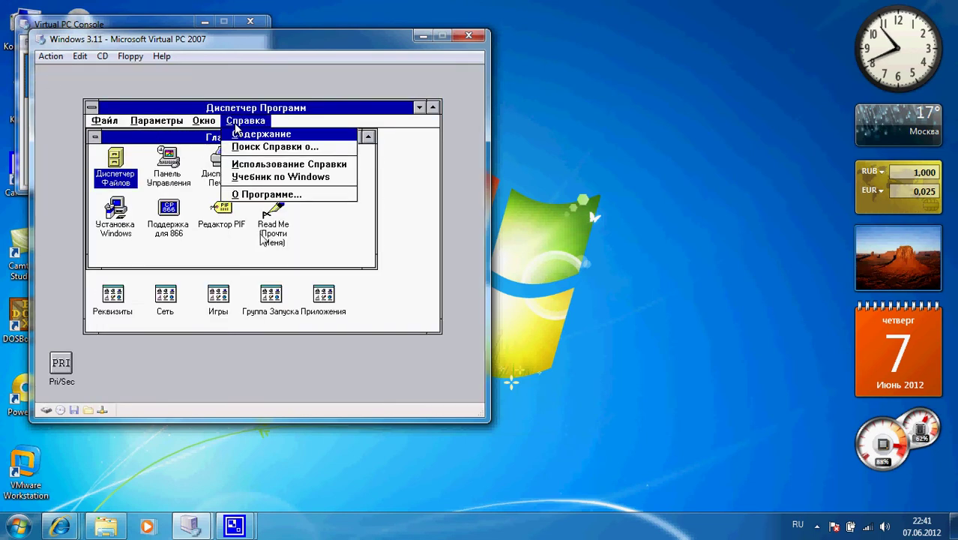
left_click(277, 194)
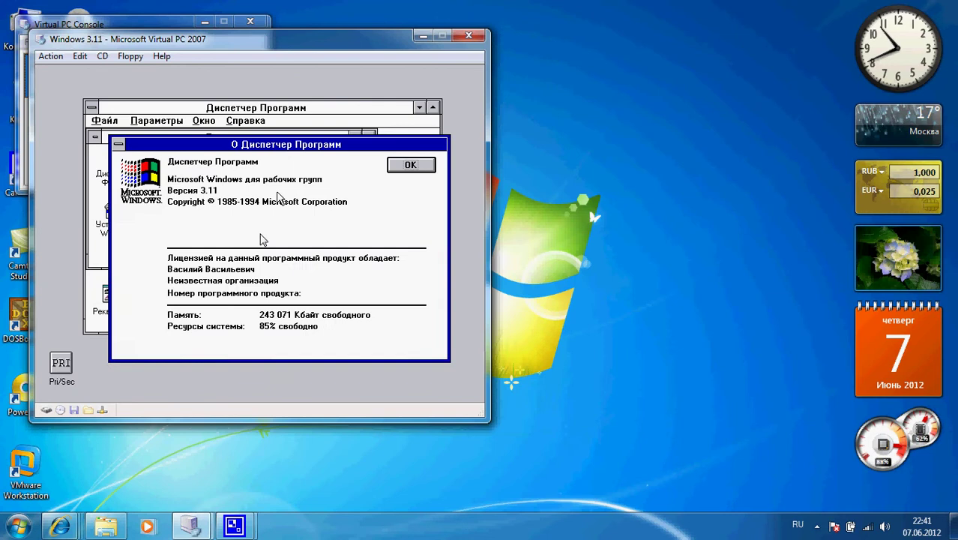
left_click(410, 166)
Open the Control Panel's color settings, preview the Бордо color scheme, and leave without applying it
double_click(167, 161)
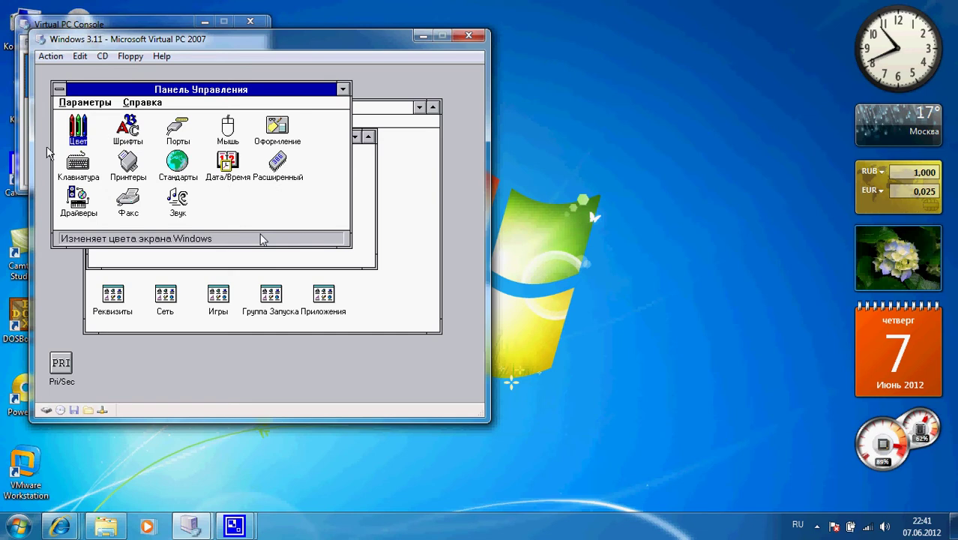
key("Return")
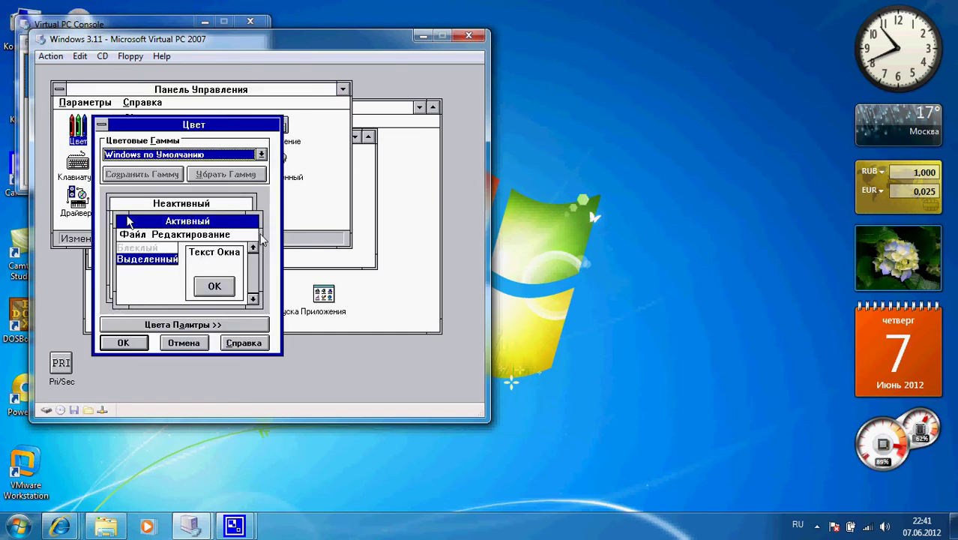
left_click(60, 367)
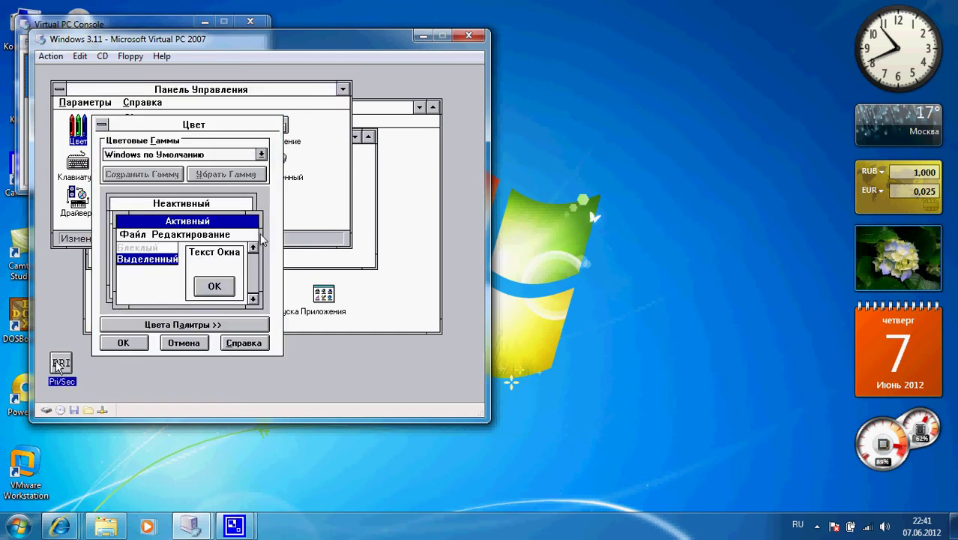
left_click(57, 365)
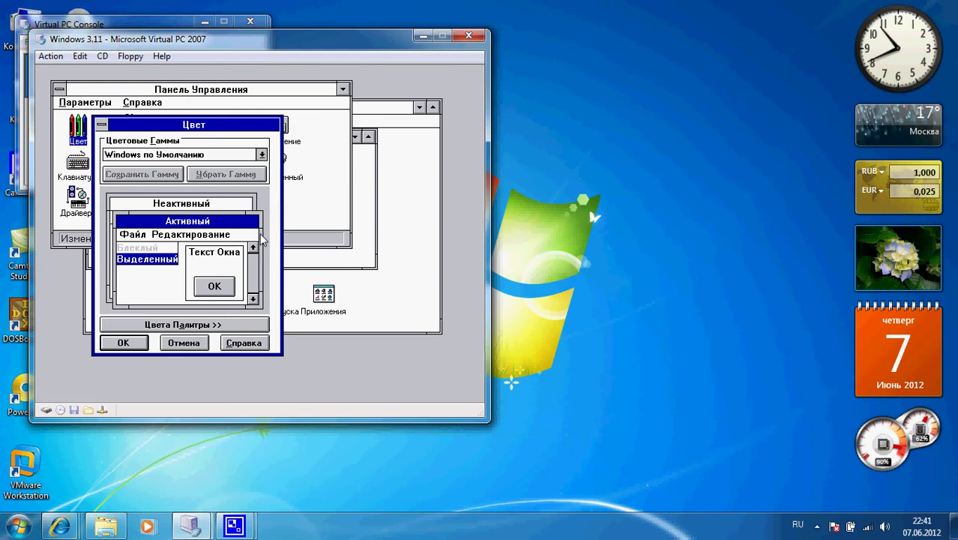
left_click(262, 153)
left_click(222, 191)
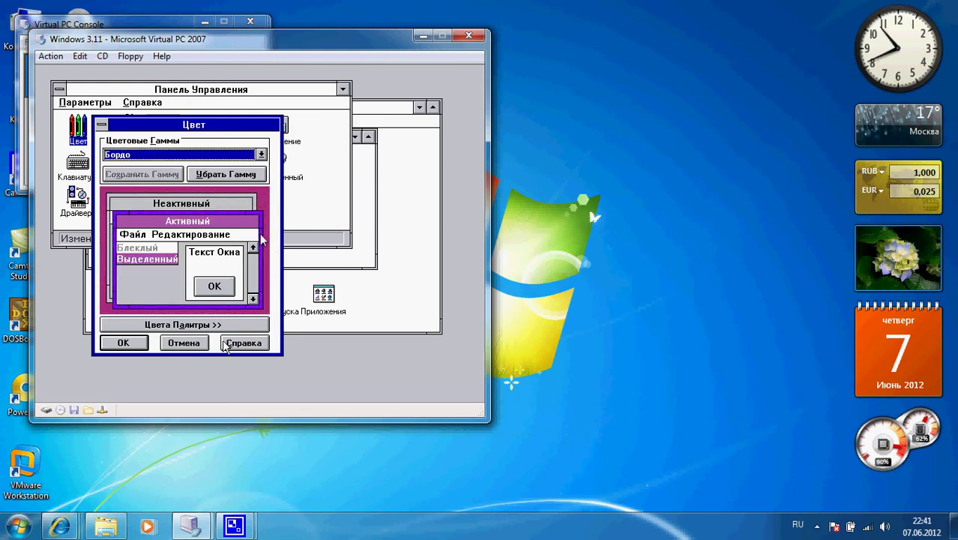
left_click(201, 348)
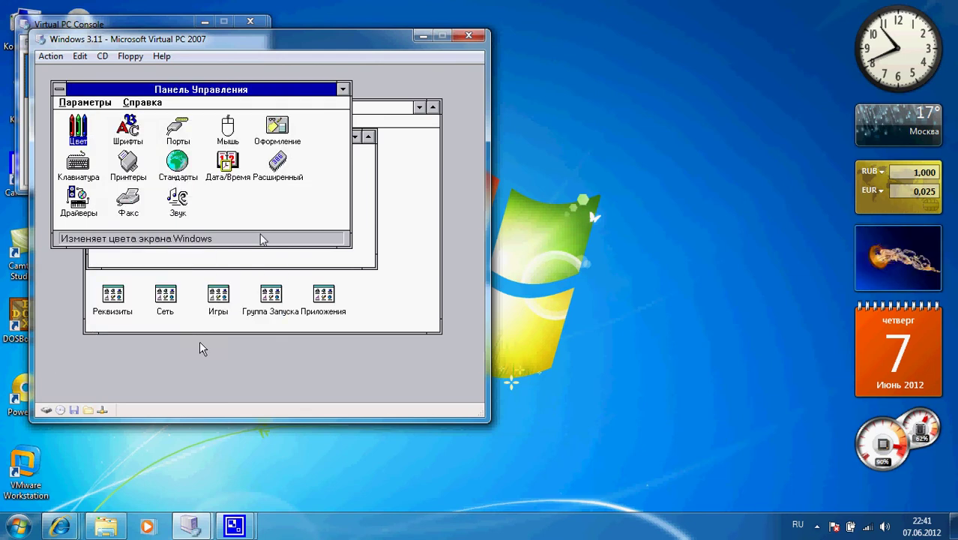
View the Control Panel's fonts (Шрифты) and regional standards (Стандарты) settings, leaving them unchanged
double_click(128, 134)
left_click(315, 144)
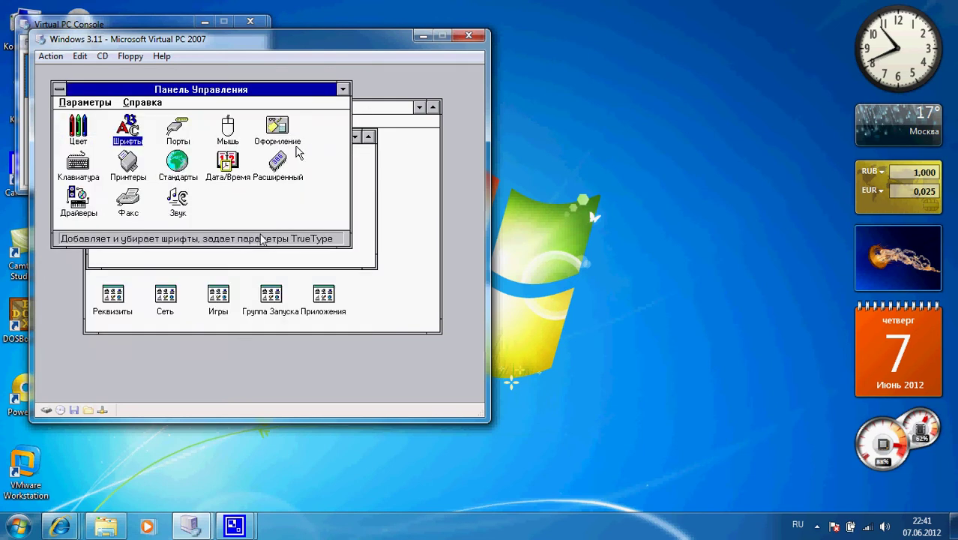
double_click(171, 156)
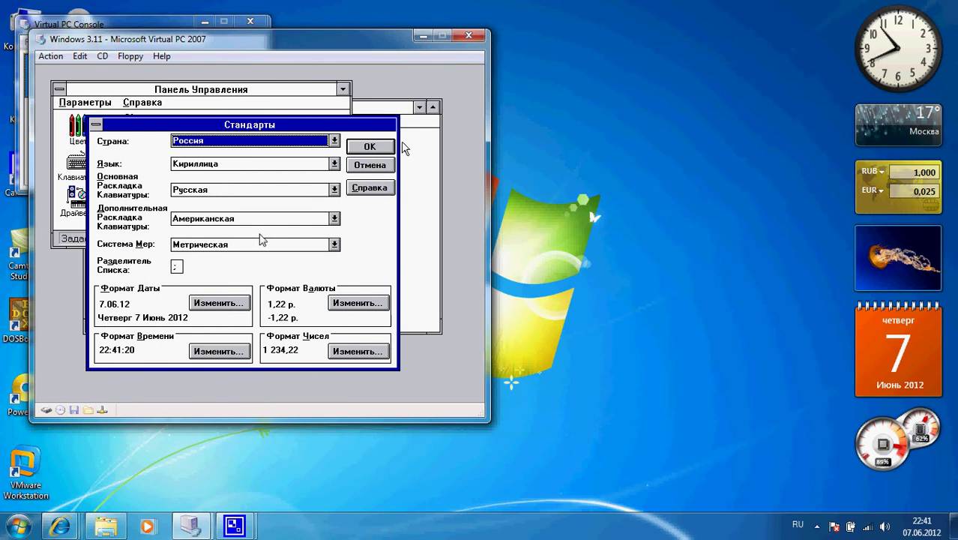
left_click(370, 164)
View the system sound settings (Звук), cancel them, and close the Control Panel
double_click(178, 199)
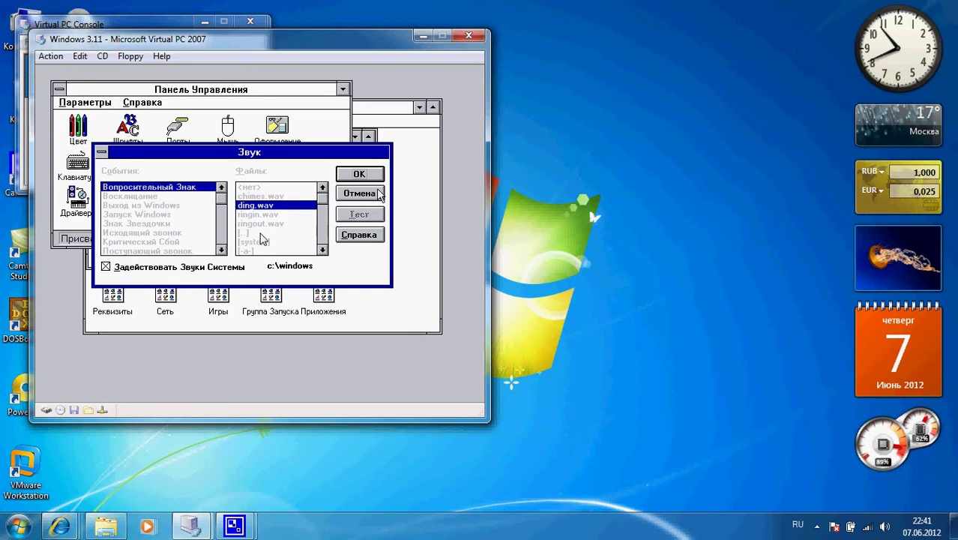
left_click(369, 192)
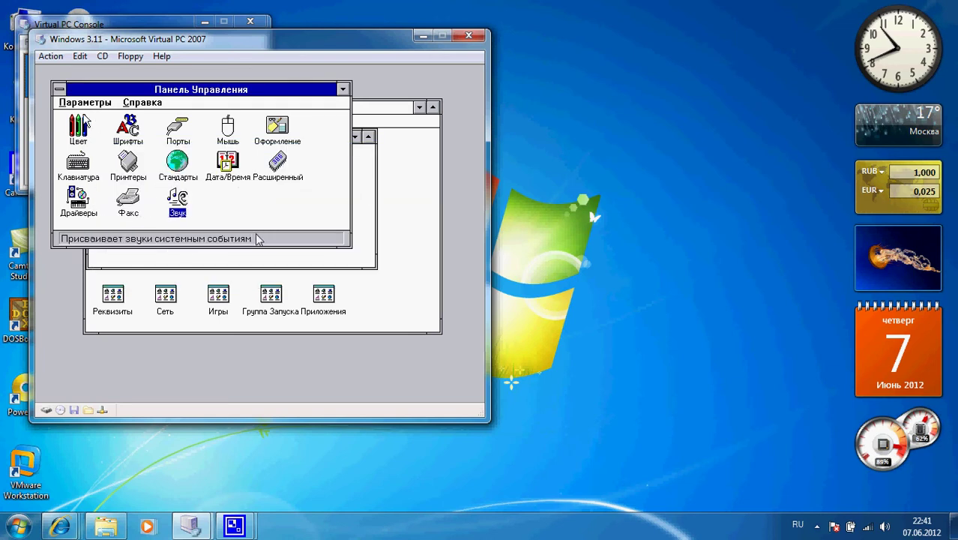
left_click(71, 141)
double_click(60, 89)
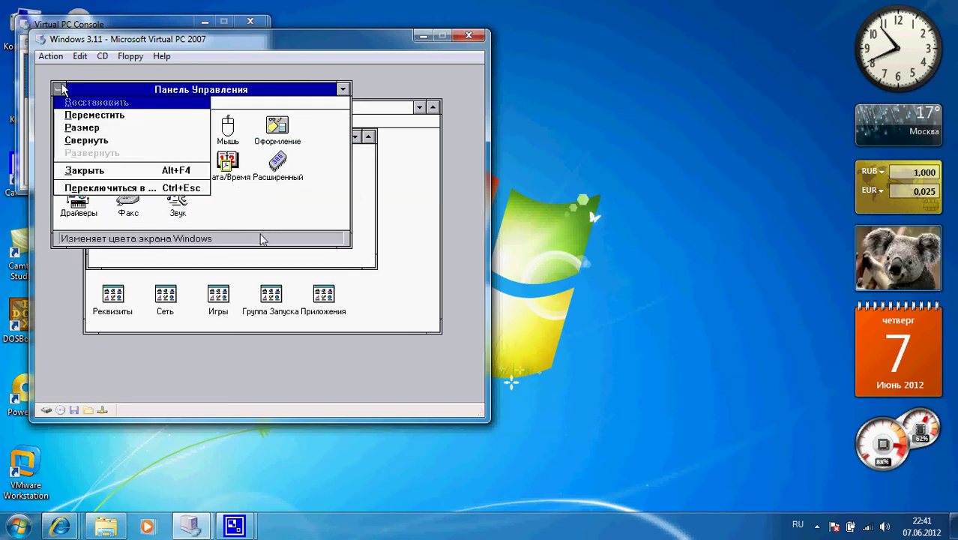
Open Print Manager (Диспетчер Печати), view its About information, and close Print Manager
left_click(234, 173)
double_click(234, 174)
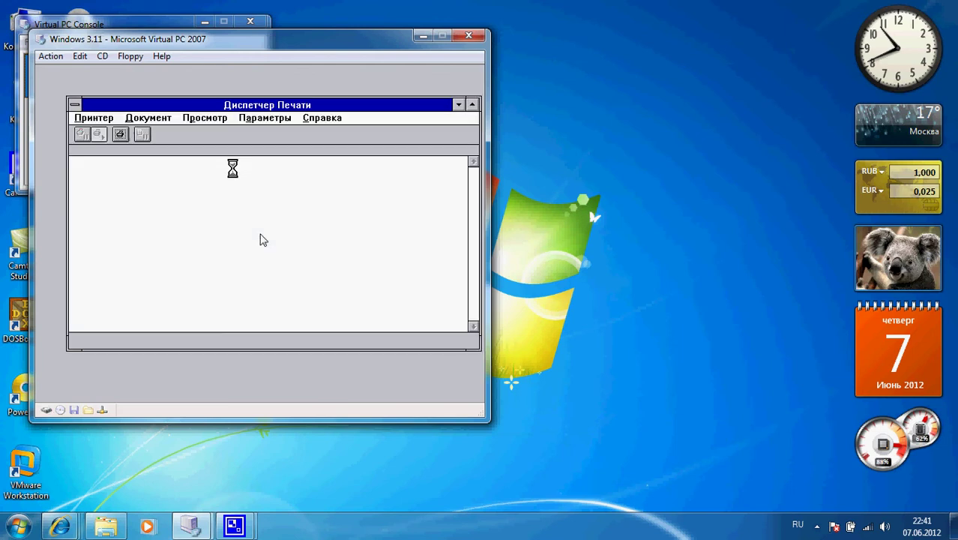
left_click(317, 118)
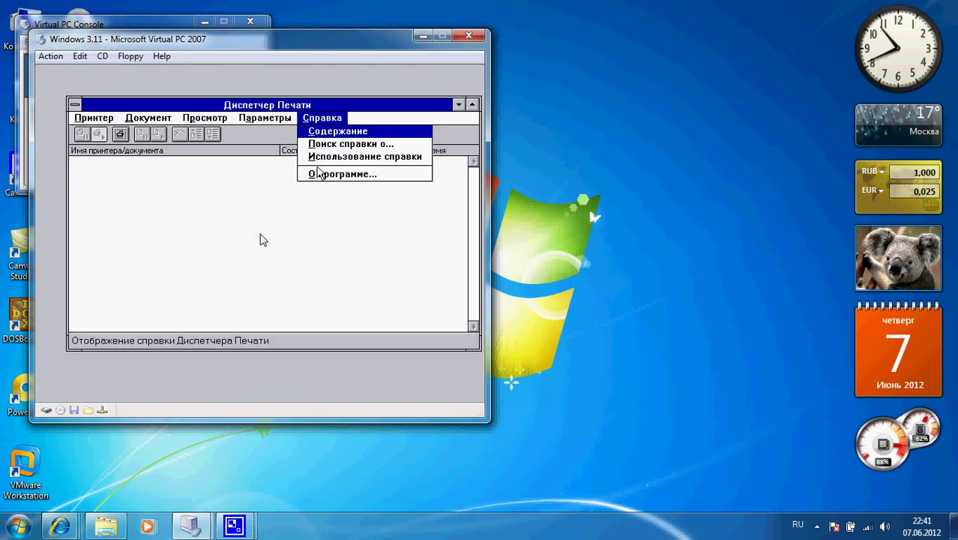
left_click(318, 174)
left_click(393, 163)
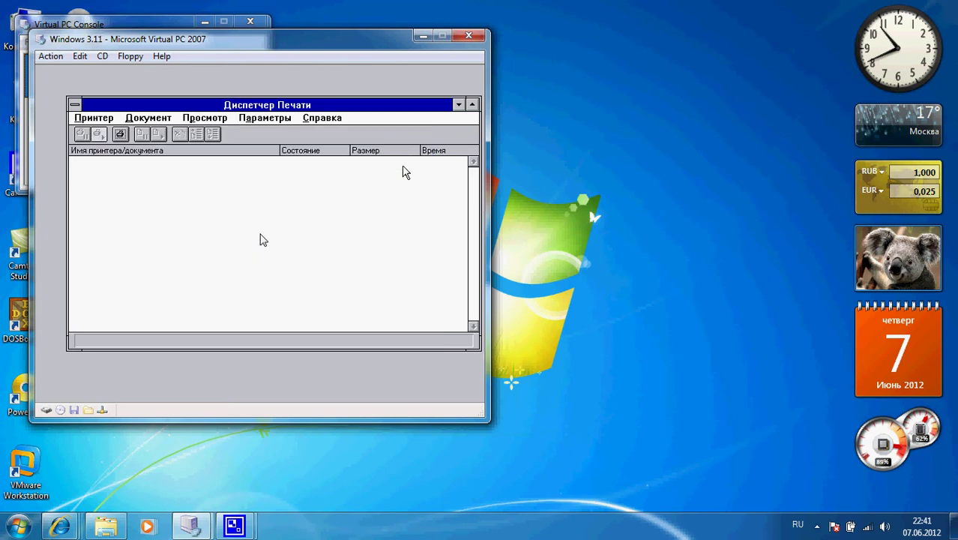
double_click(75, 105)
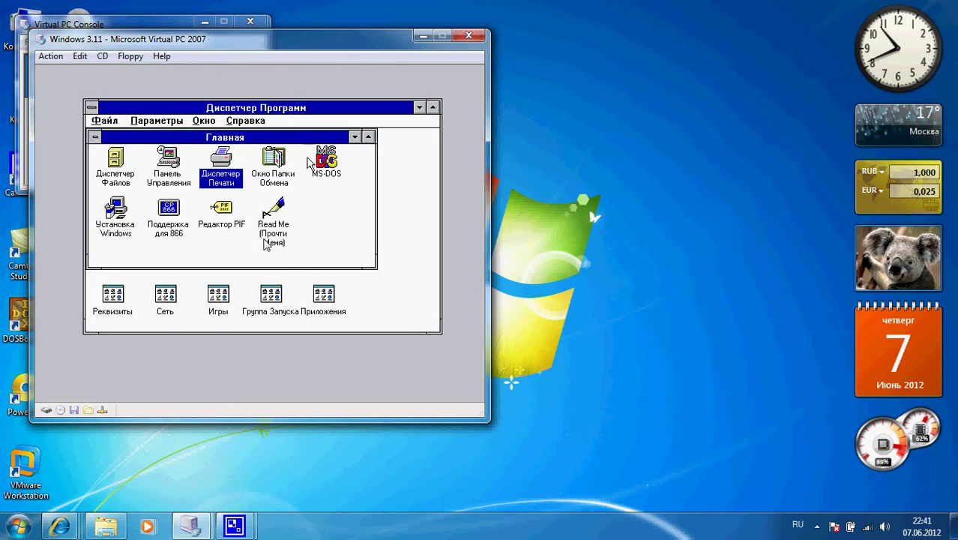
Open the MS-DOS prompt and check the DOS and Windows versions with the ver and winver commands
double_click(330, 163)
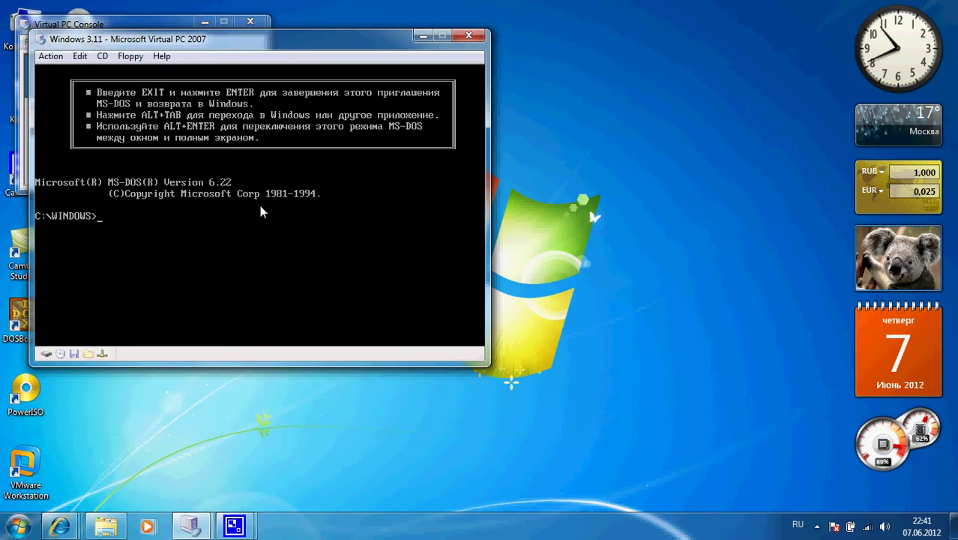
type("ver")
key("Return")
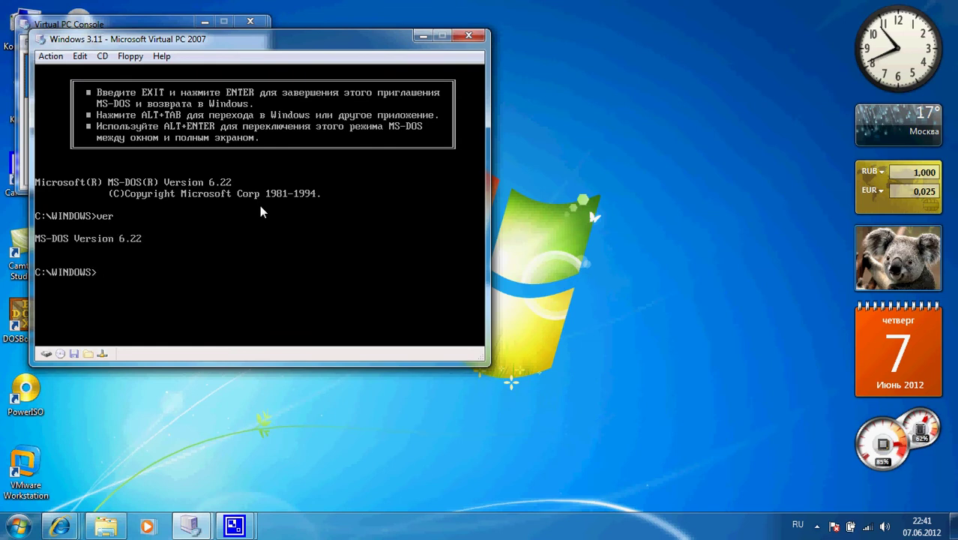
type("winver")
key("Return")
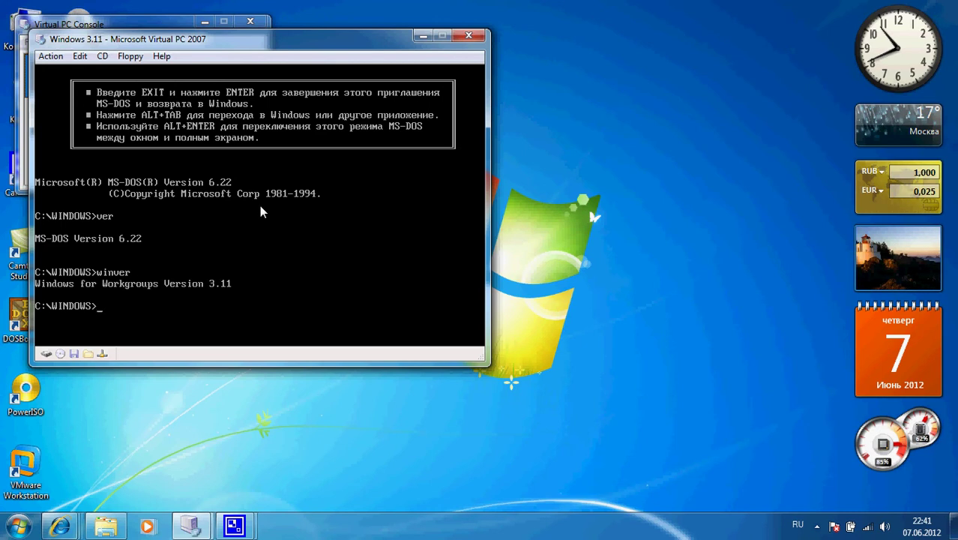
Start the MS-DOS Editor with edit and write "Windows 3.11 in Microsoft Virtual PC 2007" in the blank document
type("edit")
key("Return")
key("Escape")
type("W")
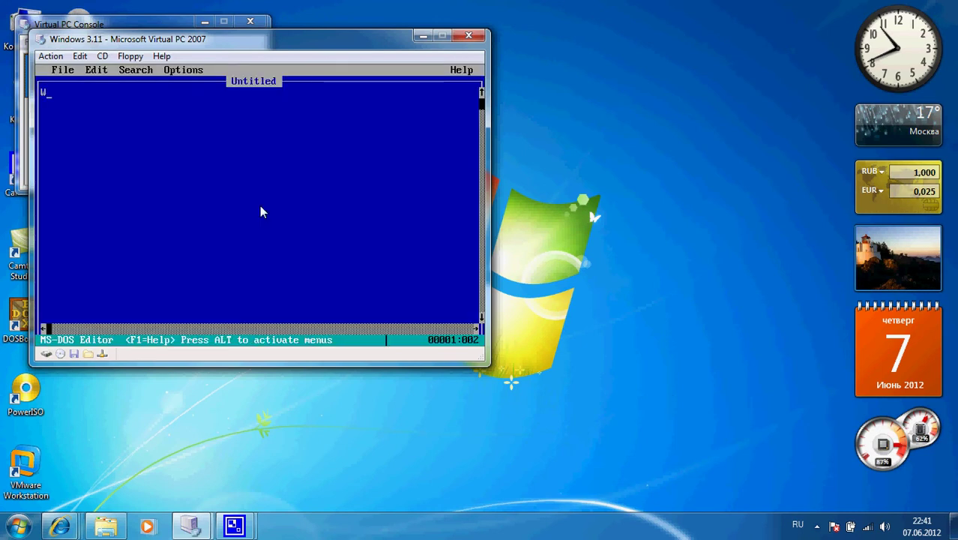
type("indows ")
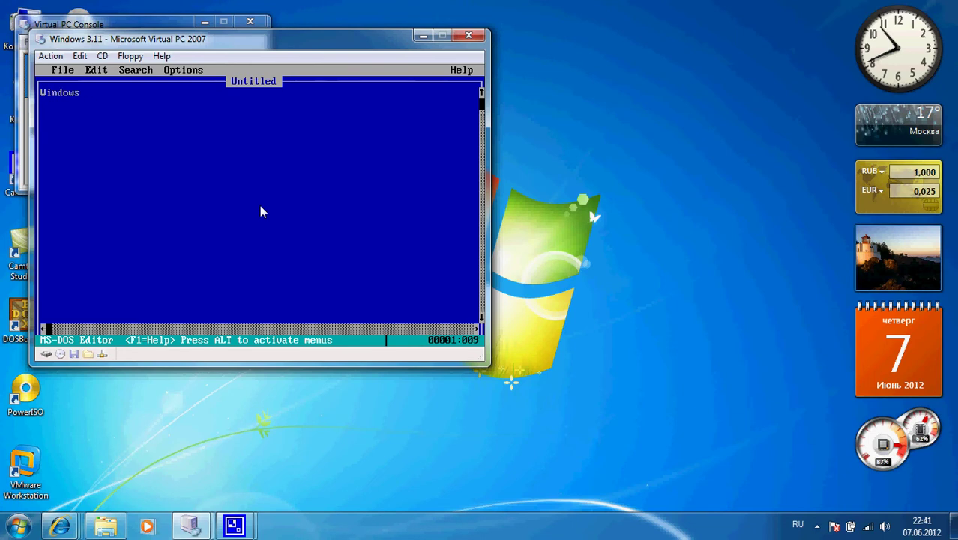
type("3.11")
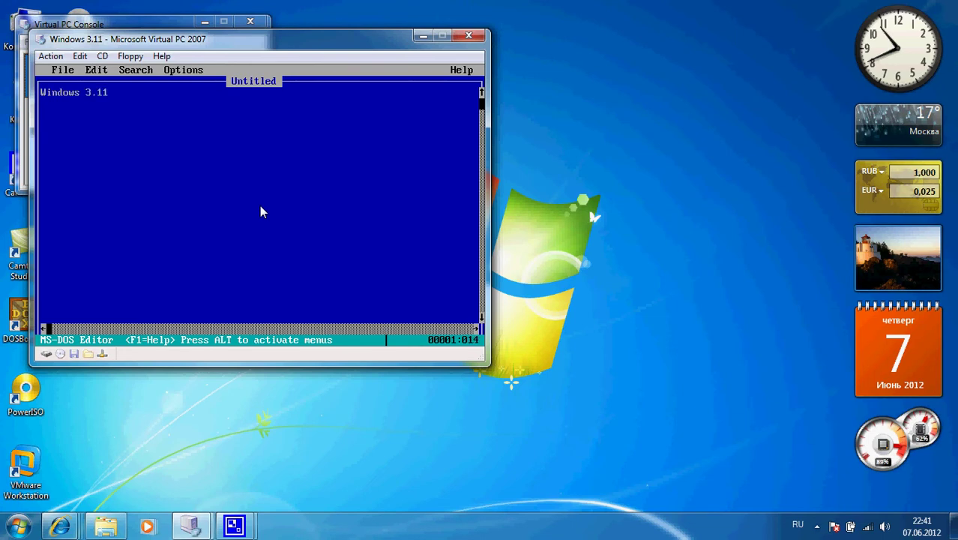
type(" in Microsofr")
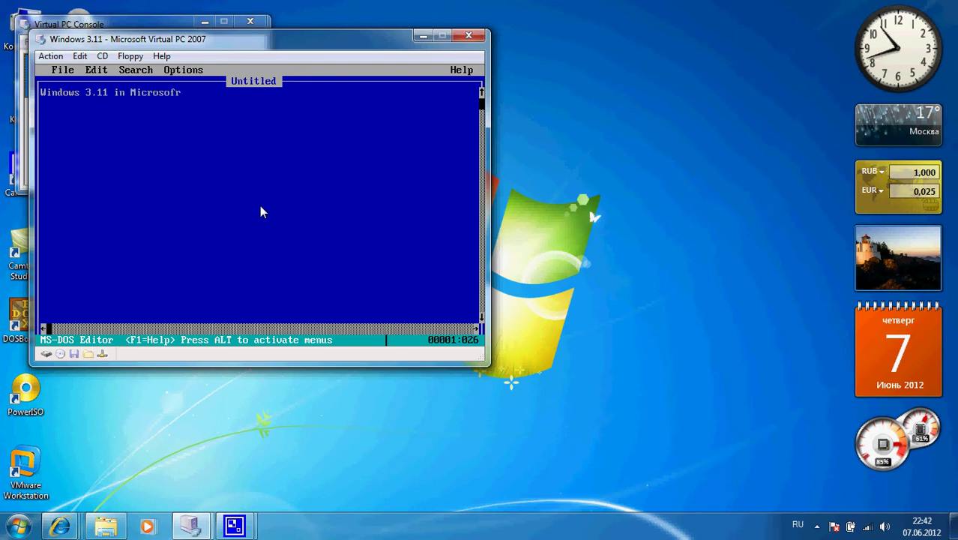
key("BackSpace")
type("t")
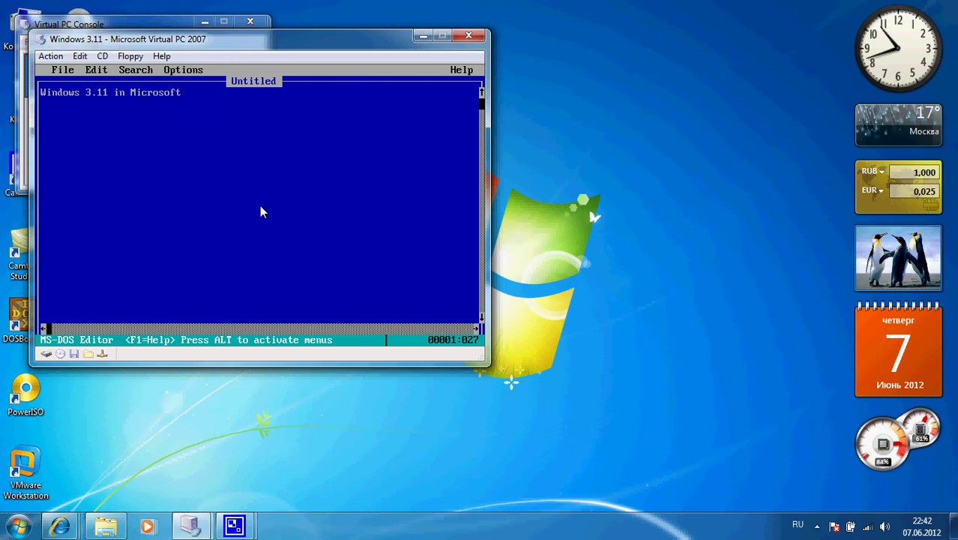
type("Virtual")
key("Caps_Lock")
type("PC ")
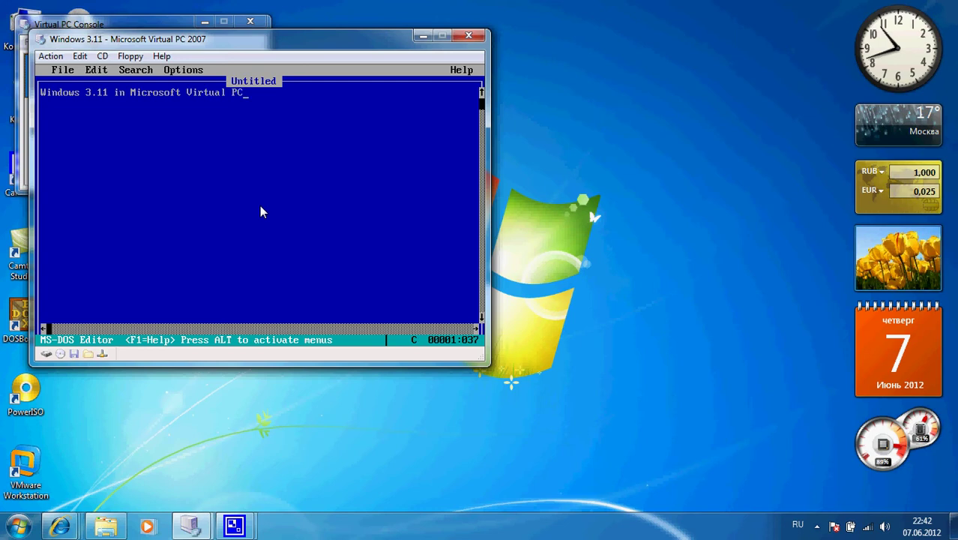
type("2007")
key("Caps_Lock")
Look through the MS-DOS Editor's menus, view its About information, and dismiss it
key("alt")
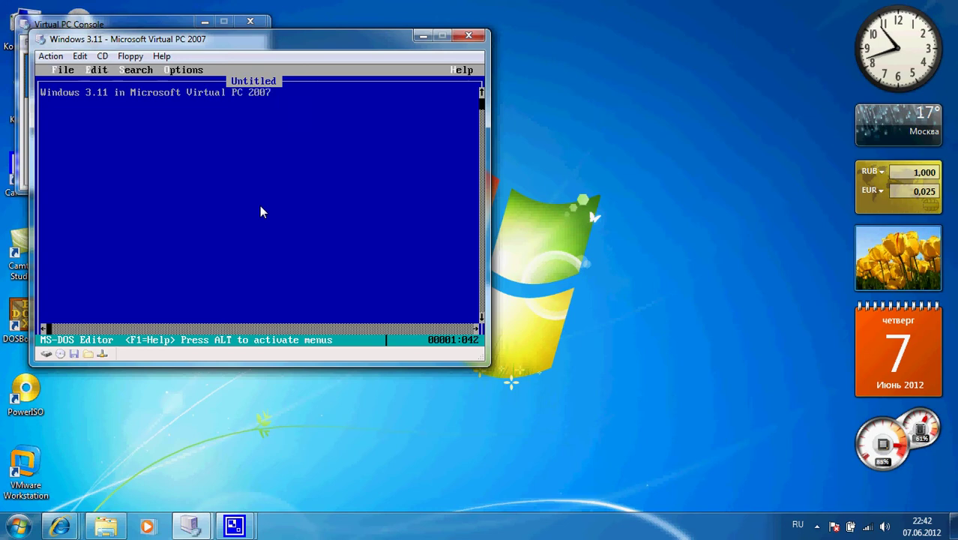
key("Down")
key("Right")
key("Right")
key("Right")
key("Right")
key("Right")
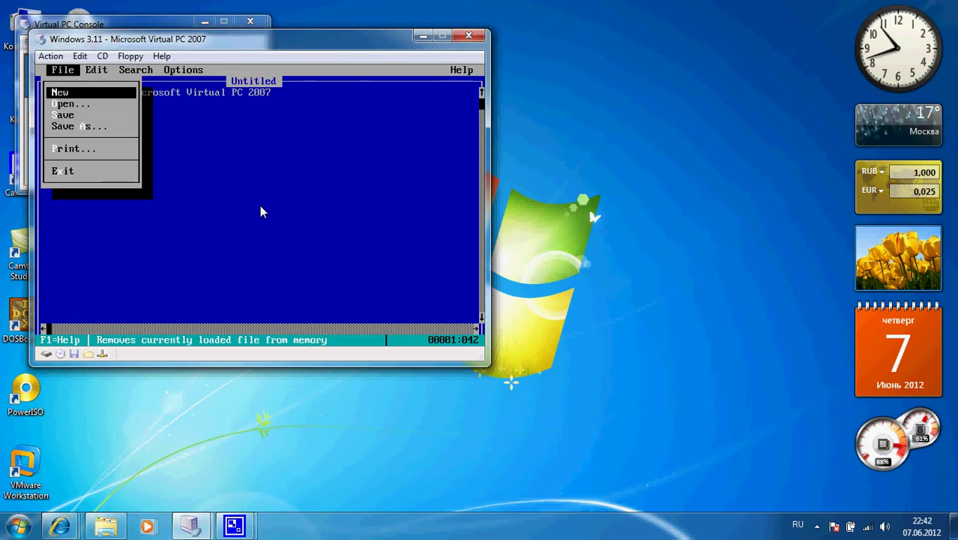
key("Left")
key("Down")
key("Down")
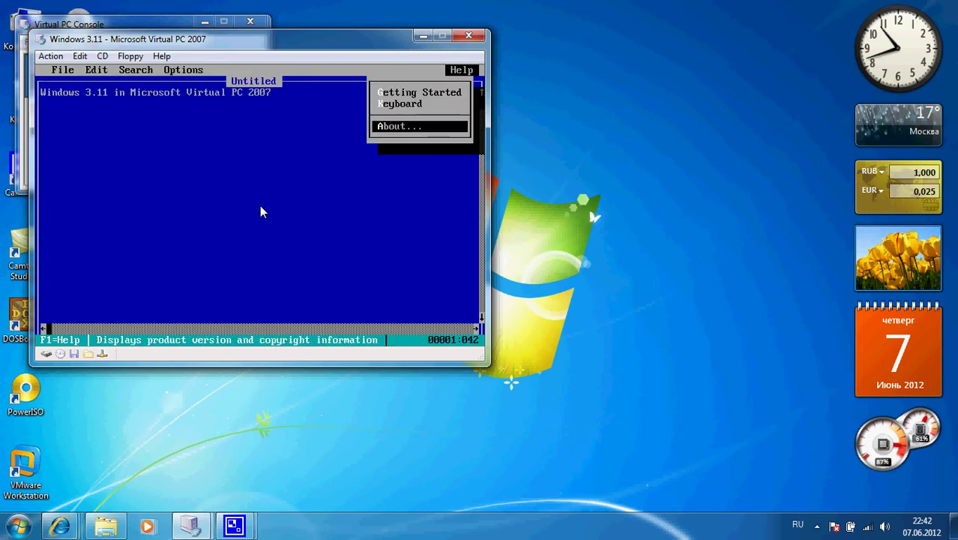
key("Down")
key("Up")
key("Return")
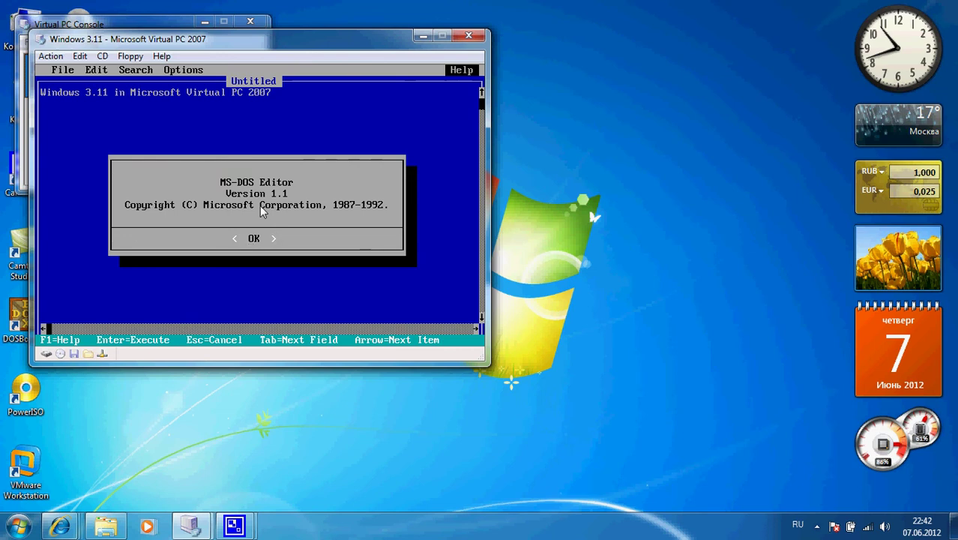
key("Return")
Exit the MS-DOS Editor without saving the text, and end the DOS session with exit to return to Windows
key("alt")
key("Down")
key("Down")
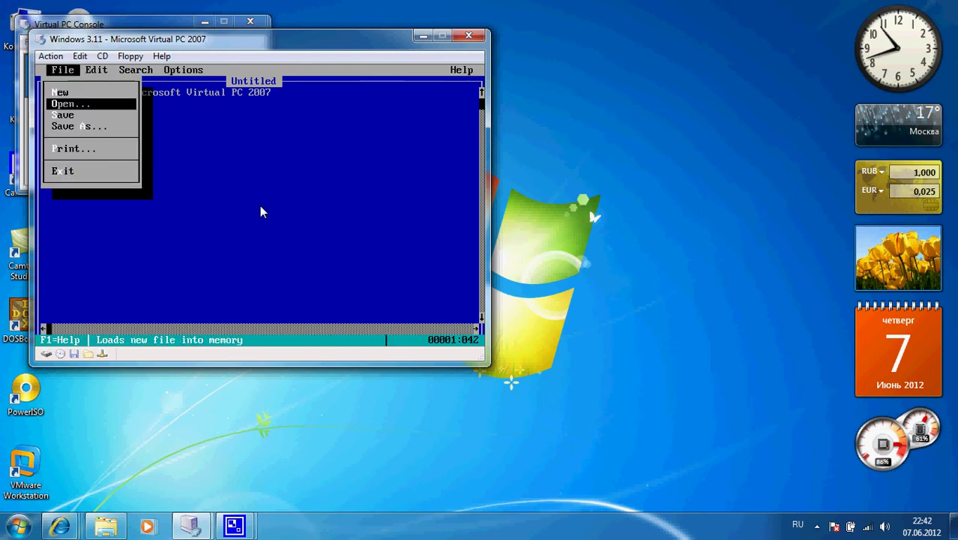
key("Down")
key("Down")
key("Down")
key("Down")
key("Return")
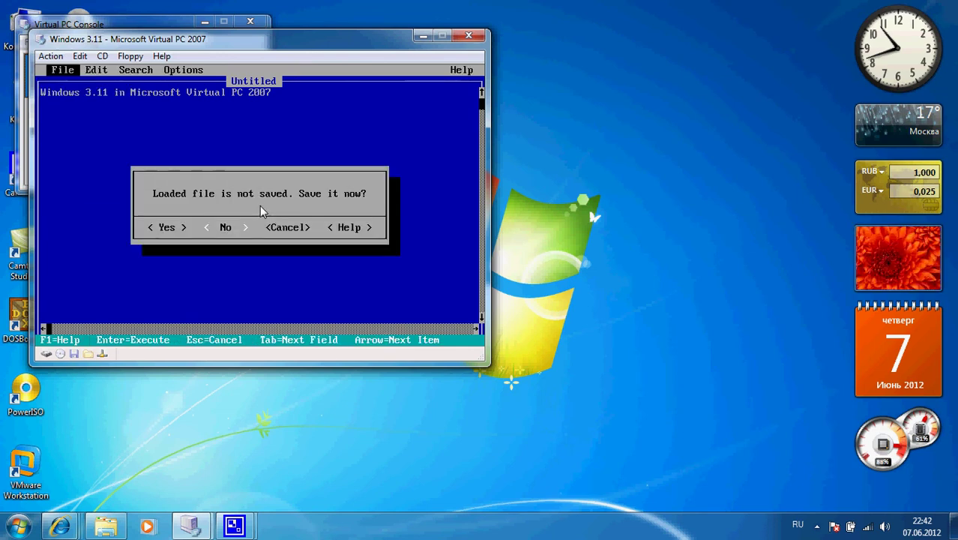
key("n")
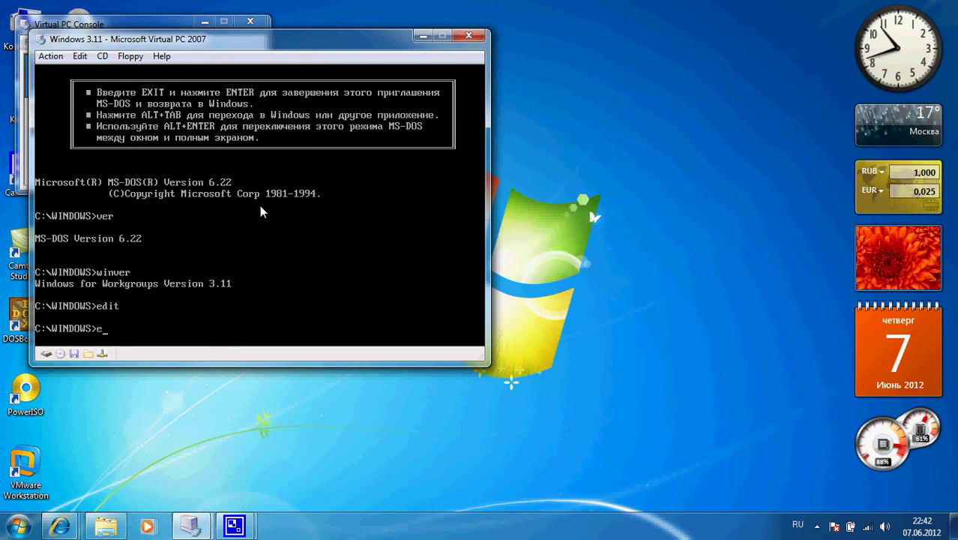
type("exit")
key("Return")
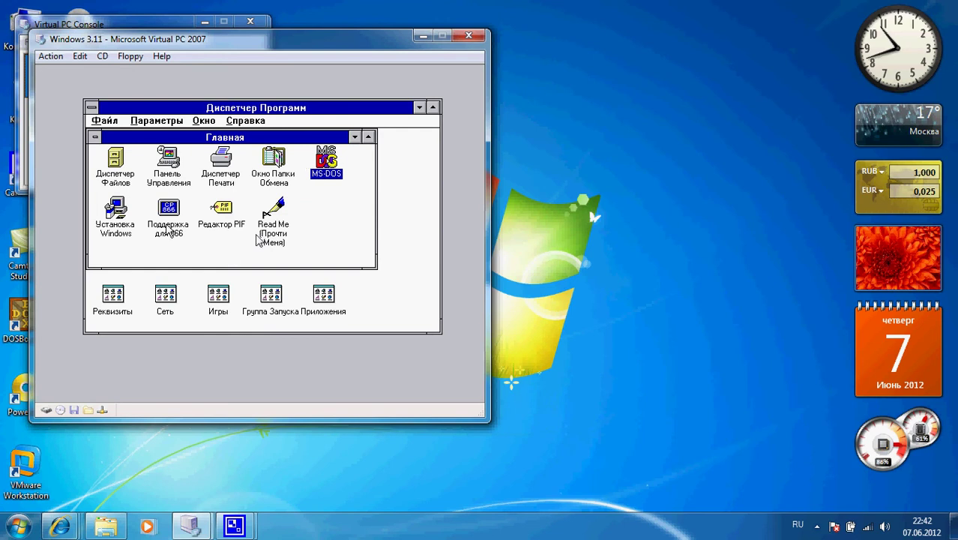
Open Windows Setup (Установка Windows), view its About information, and close it
double_click(116, 208)
left_click(202, 172)
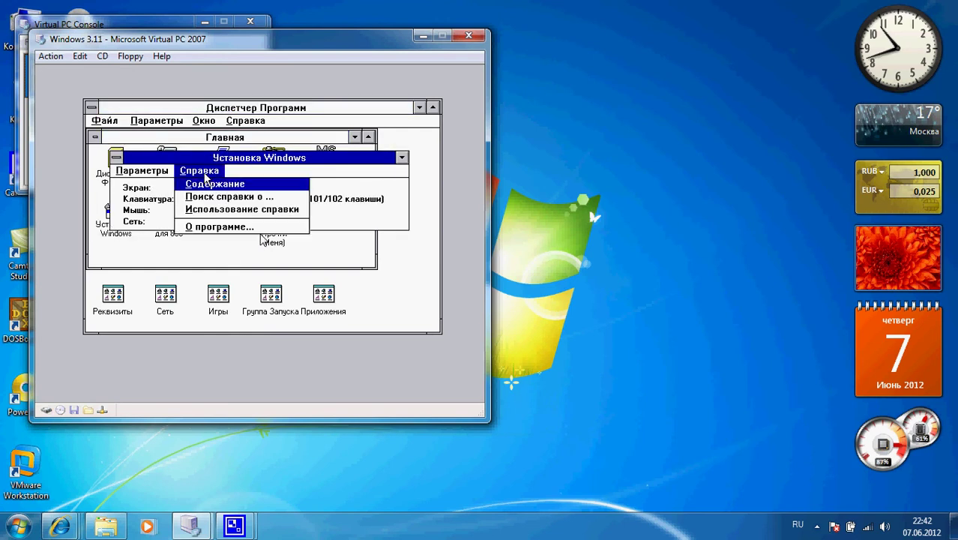
left_click(225, 226)
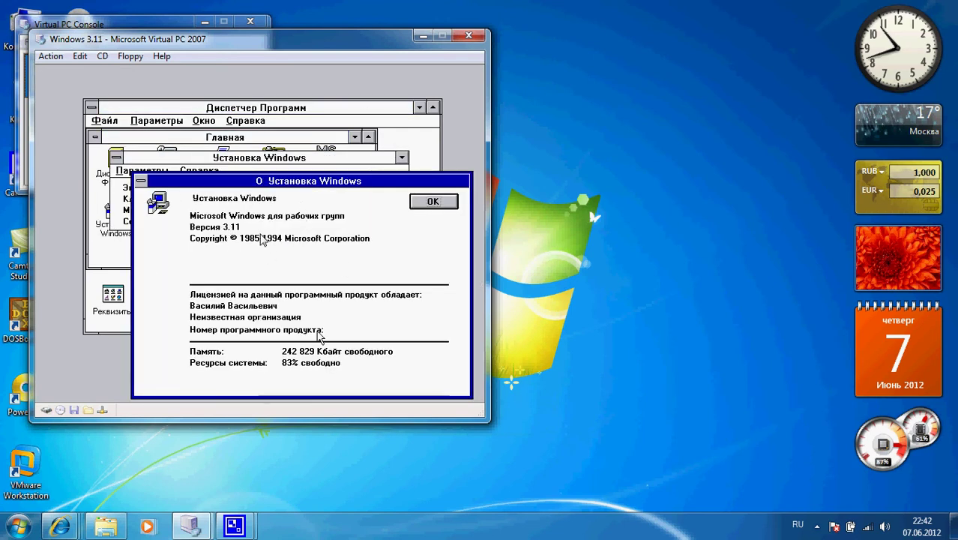
left_click(448, 203)
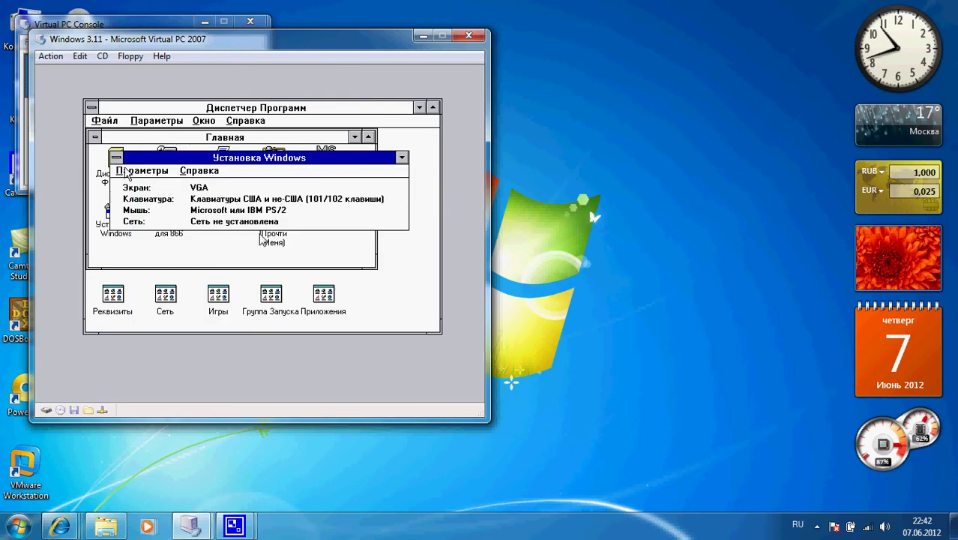
double_click(117, 159)
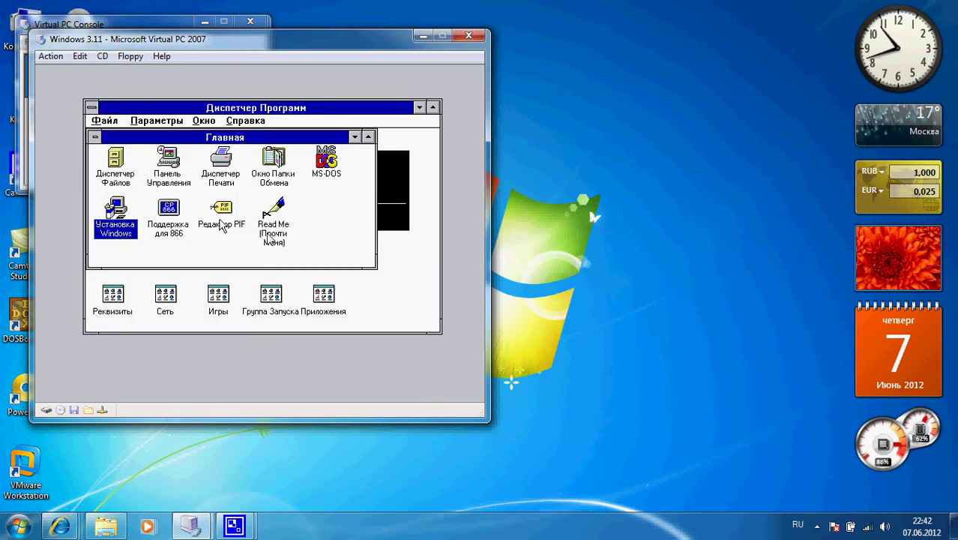
Open the Read Me (Прочти Меня) document in a maximized window, browse from its end back to its beginning, and close it
double_click(271, 234)
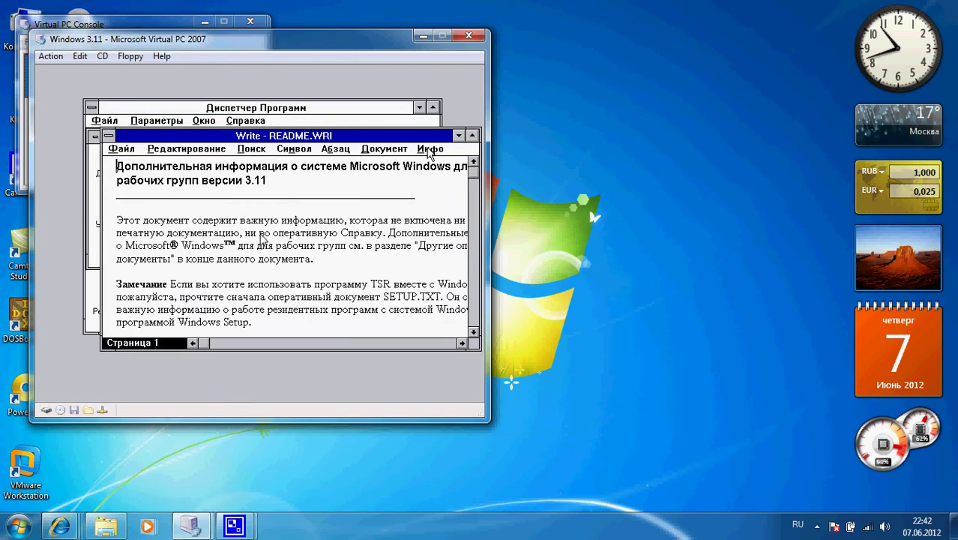
left_click(429, 148)
double_click(410, 137)
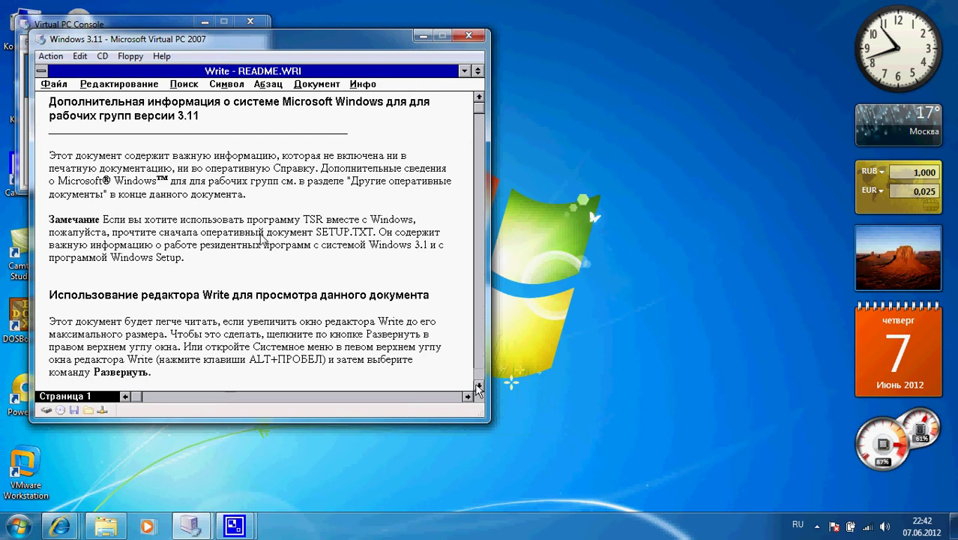
key("ctrl+End")
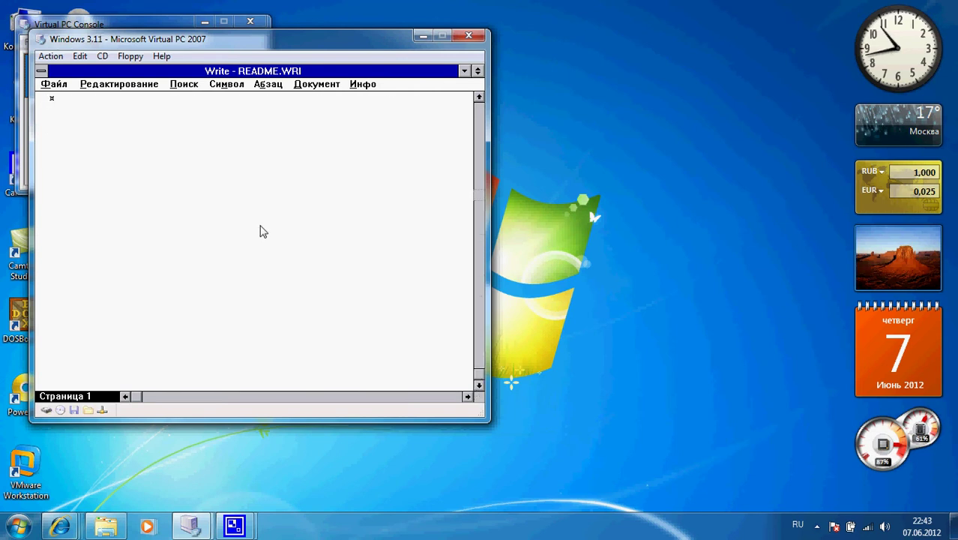
scroll(262, 239, "up", 10)
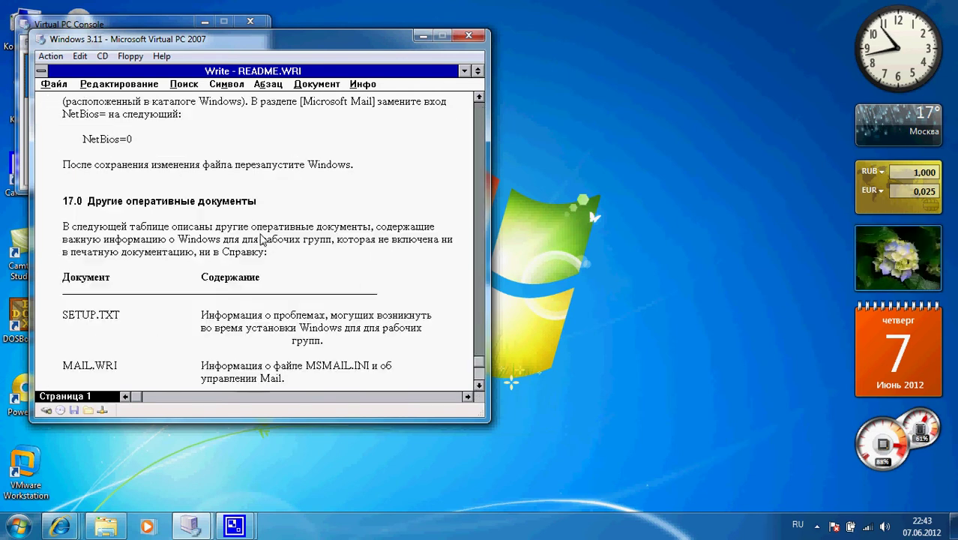
left_click(294, 271)
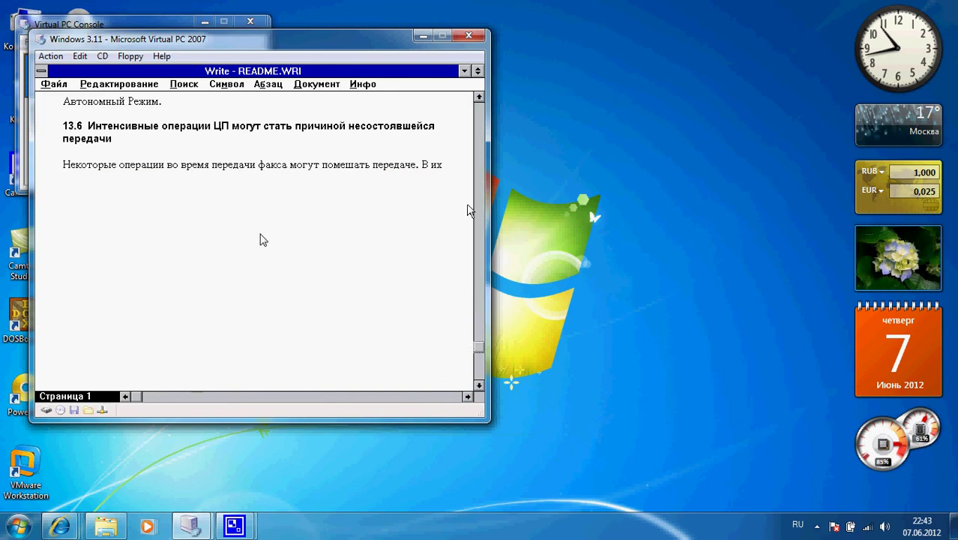
scroll(262, 240, "up", 5)
scroll(262, 237, "up", 5)
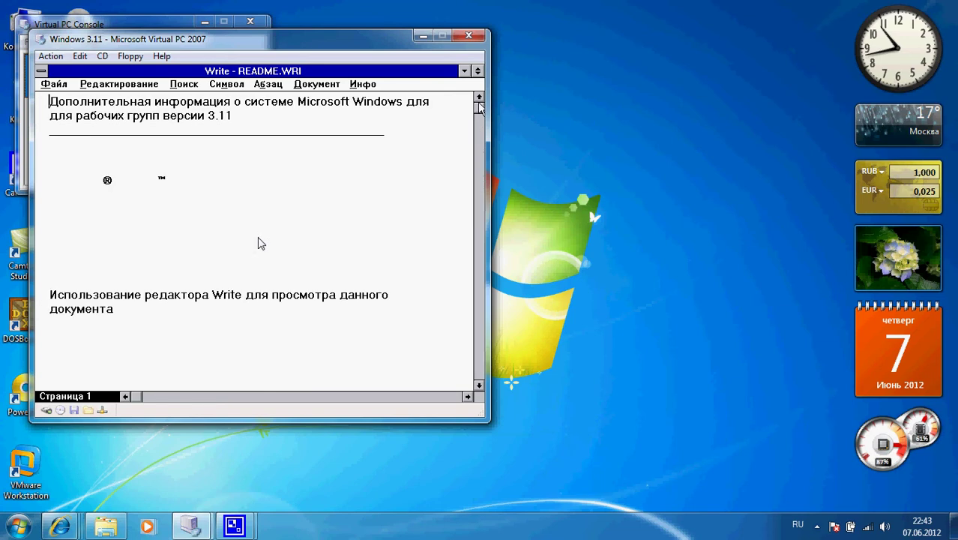
scroll(262, 239, "up", 2)
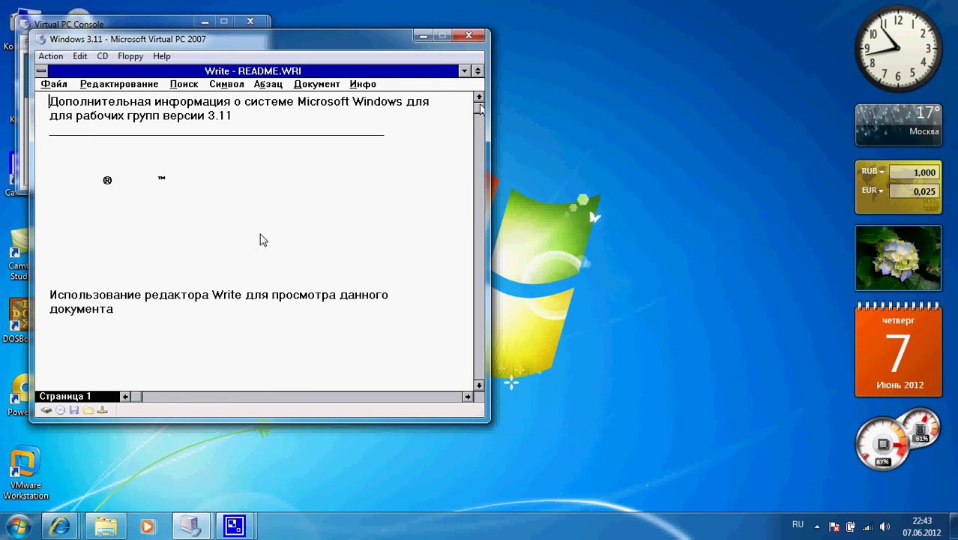
double_click(333, 71)
double_click(112, 138)
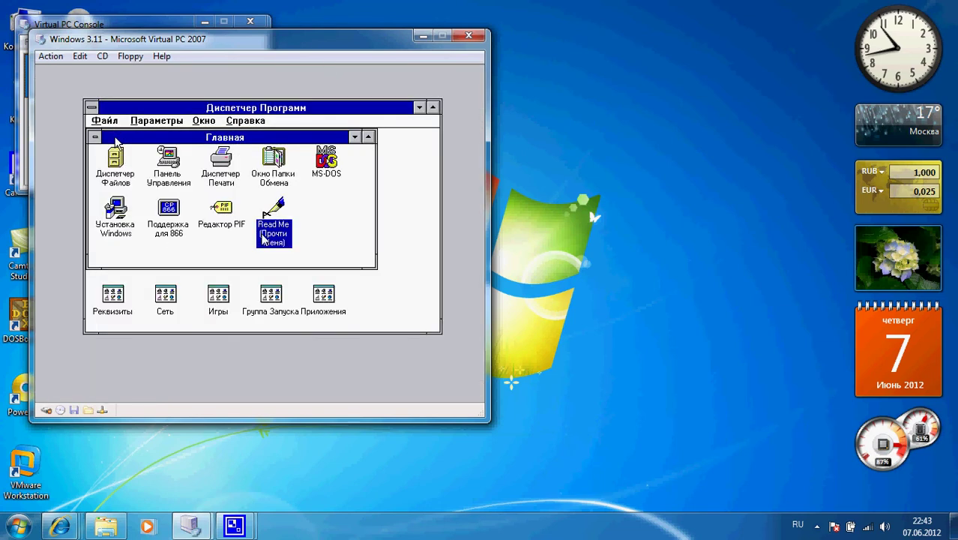
Reopen the Read Me document from the Главная group briefly and close it again
key("Return")
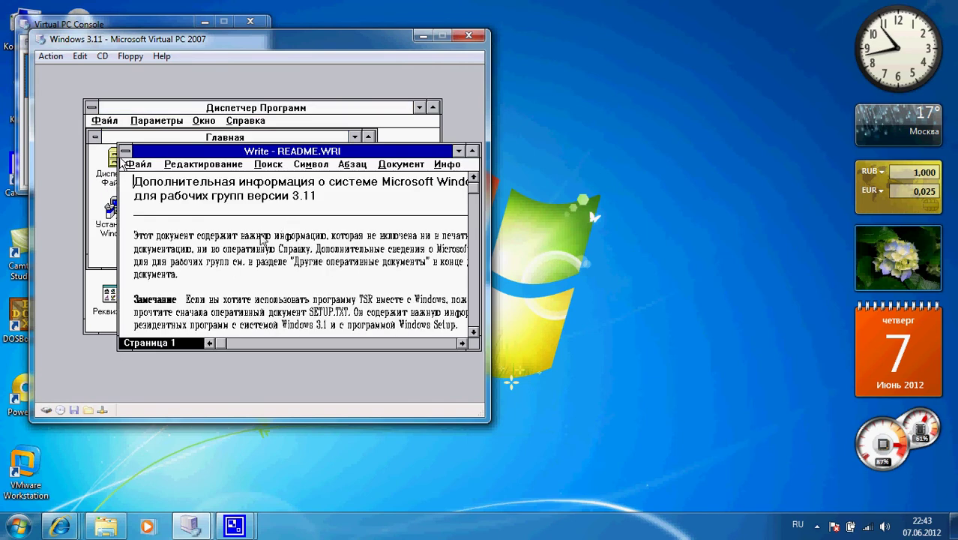
double_click(125, 151)
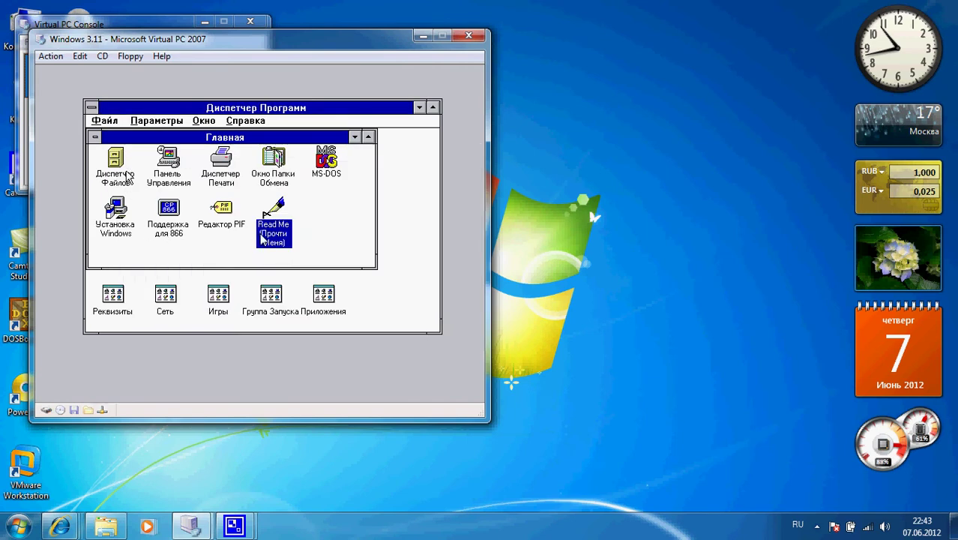
left_click(128, 174)
left_click(120, 222)
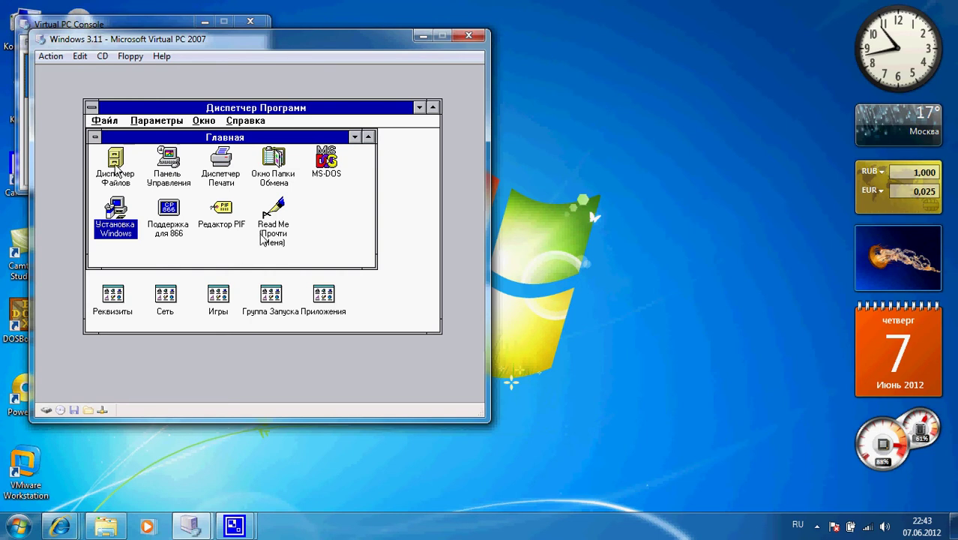
Open Write from the Реквизиты group in a maximized window and enter "Всем привет!" in the blank document
double_click(112, 311)
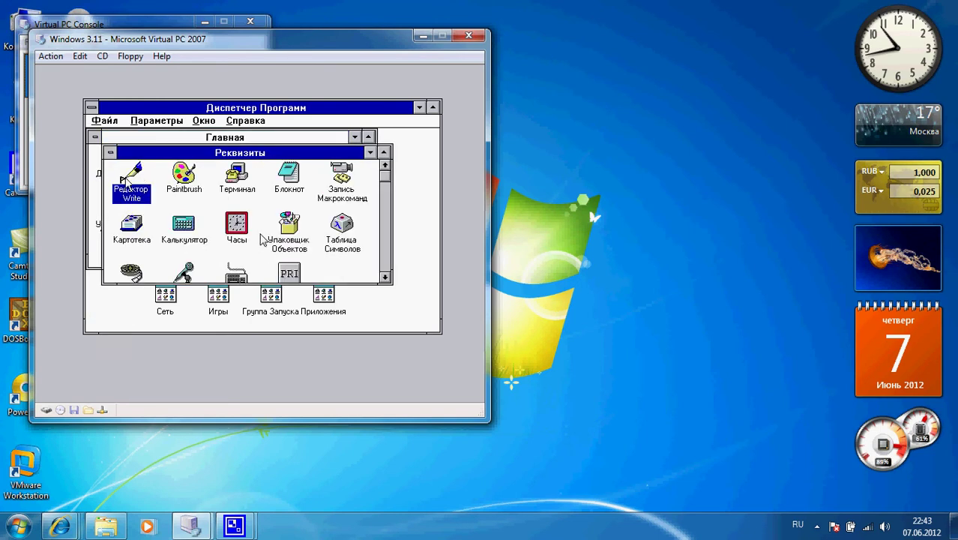
double_click(129, 179)
double_click(345, 159)
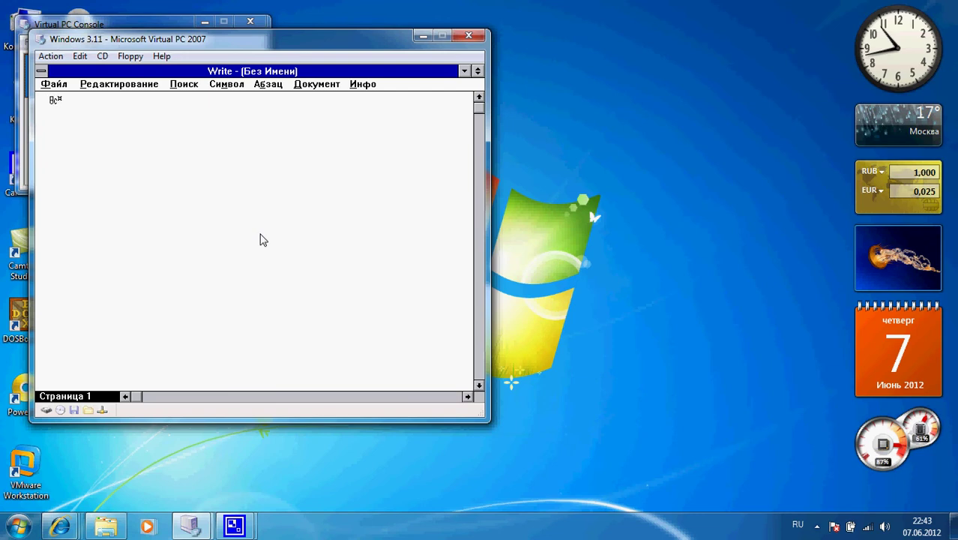
type("Всем при")
type("вет!")
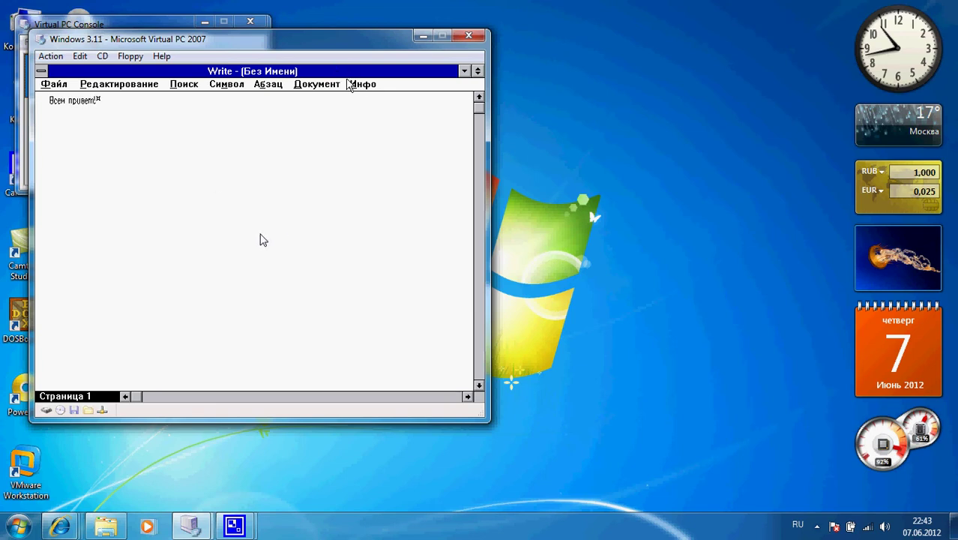
View Write's About information and dismiss it
left_click(364, 85)
left_click(375, 109)
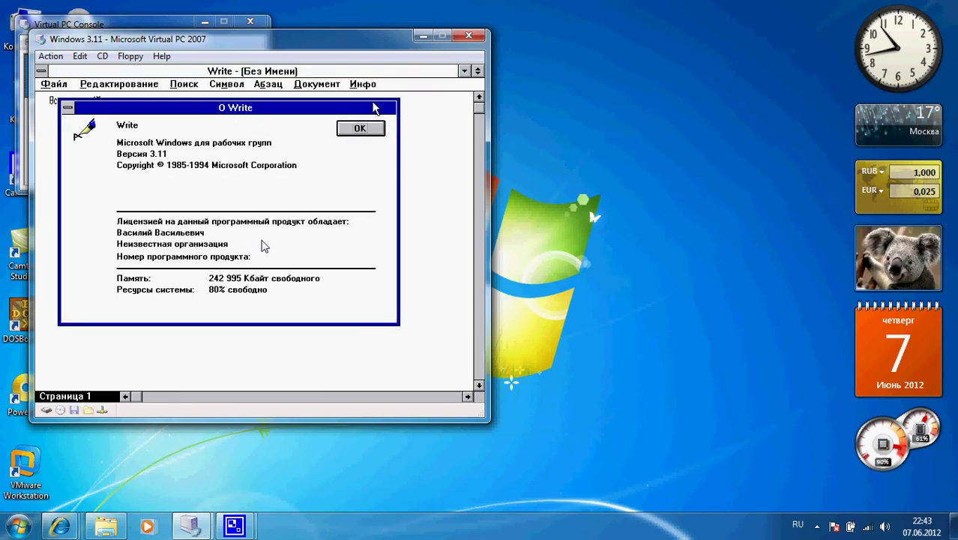
left_click(358, 129)
Restore the Write window, close Write without saving the document, and minimize the Главная group
left_click(478, 71)
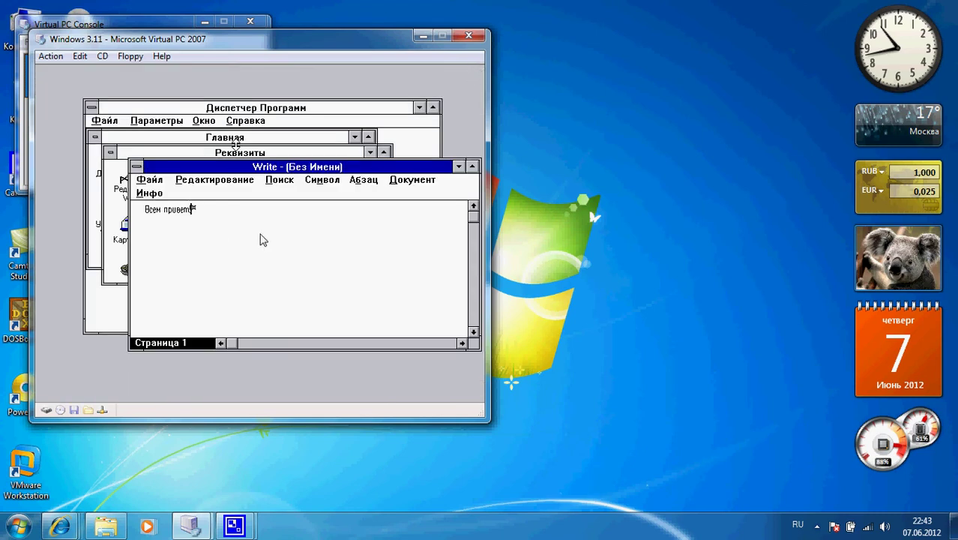
double_click(136, 165)
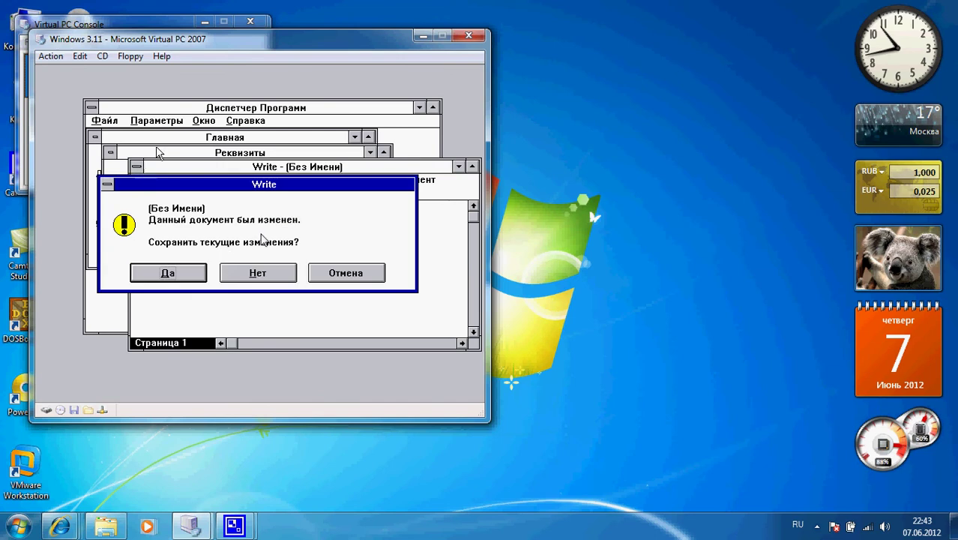
left_click(252, 275)
left_click(356, 137)
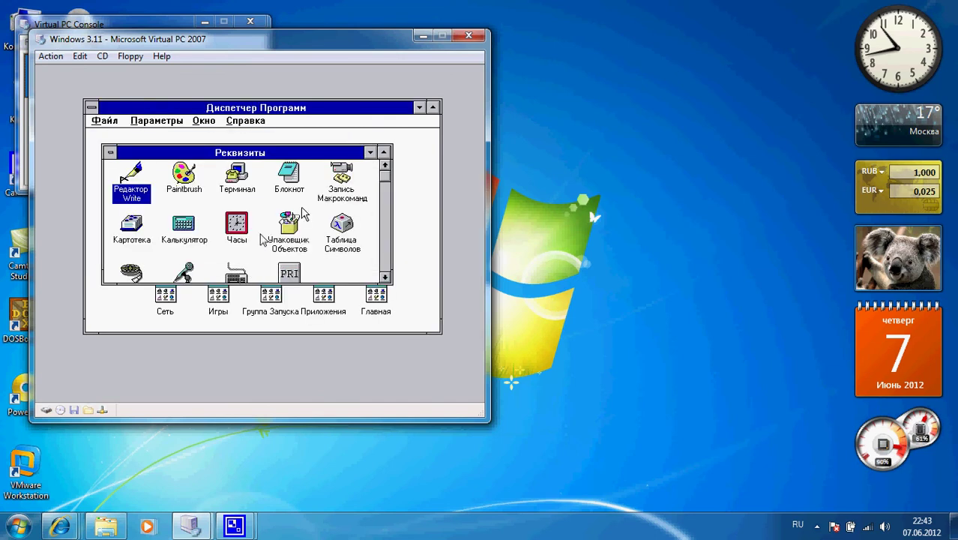
Open Paintbrush from the Реквизиты group and draw two freehand black brush strokes crossing each other on the blank canvas
double_click(184, 177)
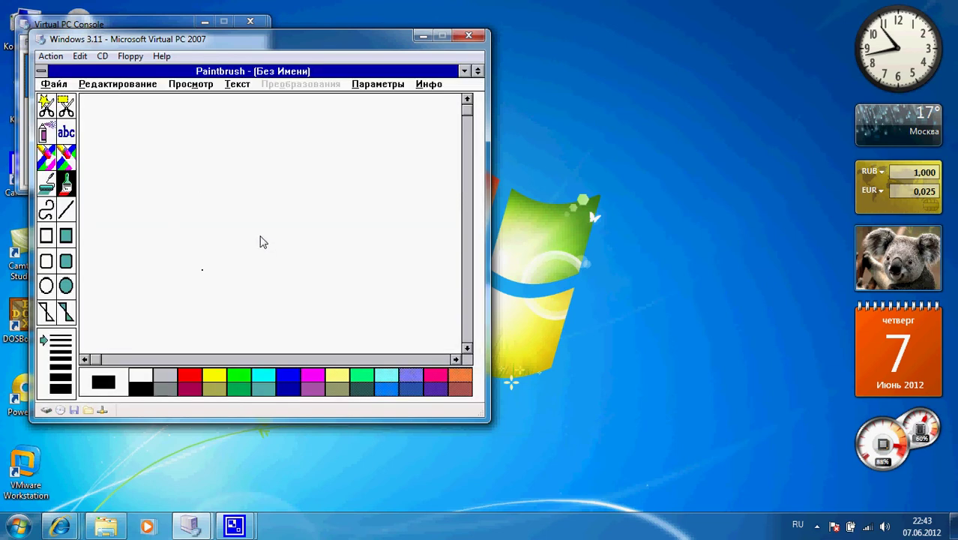
mouse_move(158, 352)
left_mouse_down()
mouse_move(255, 118)
mouse_move(408, 352)
left_mouse_up()
left_click_drag(171, 215, 477, 246)
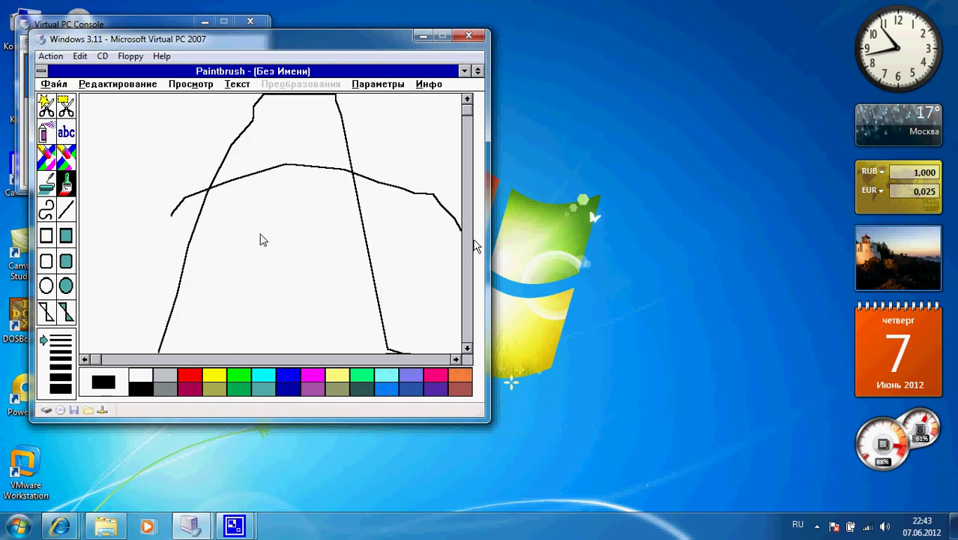
View Paintbrush's About information, then close Paintbrush without saving the drawing
left_click(433, 84)
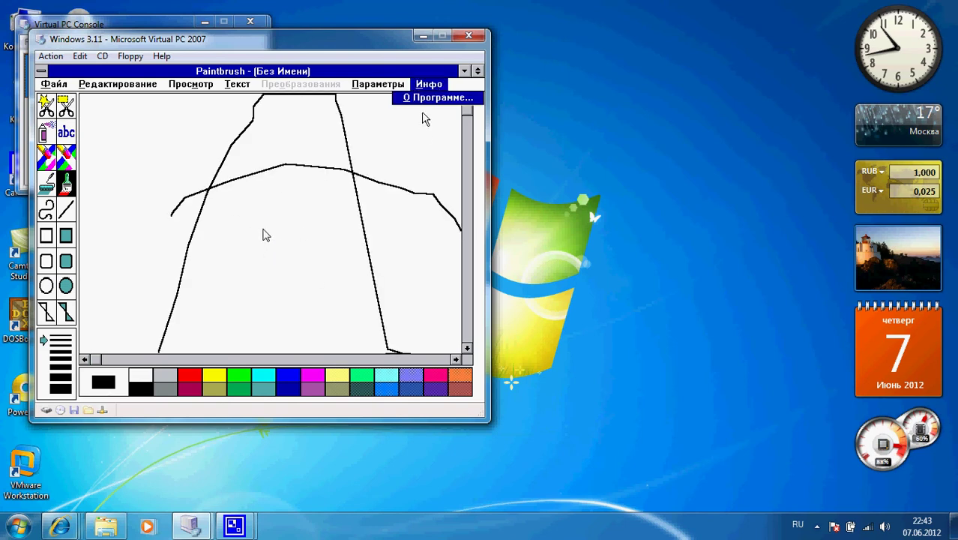
left_click(429, 97)
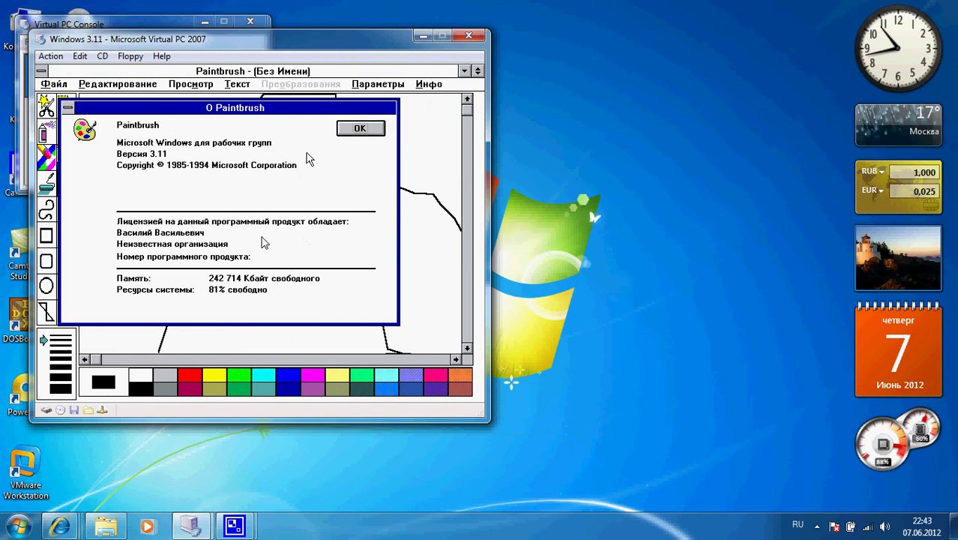
left_click(356, 128)
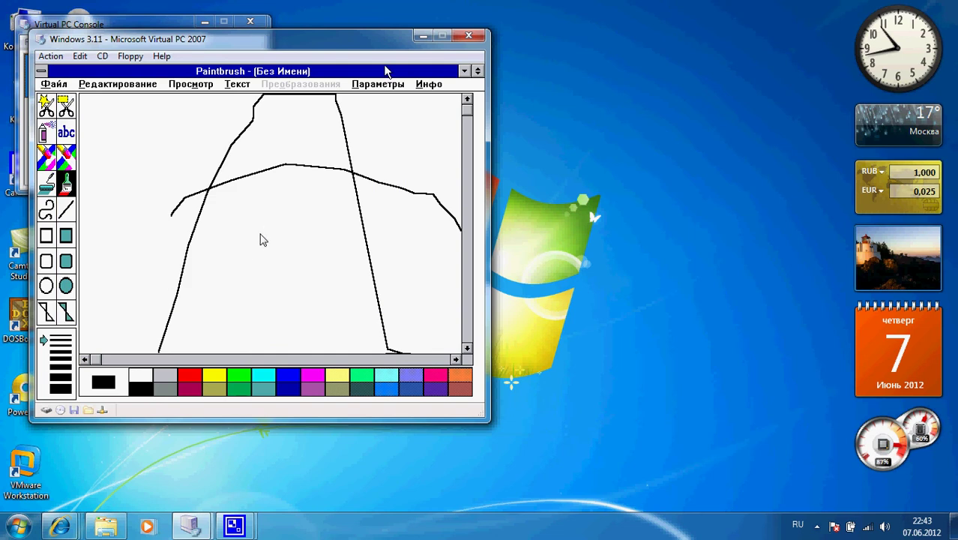
double_click(388, 72)
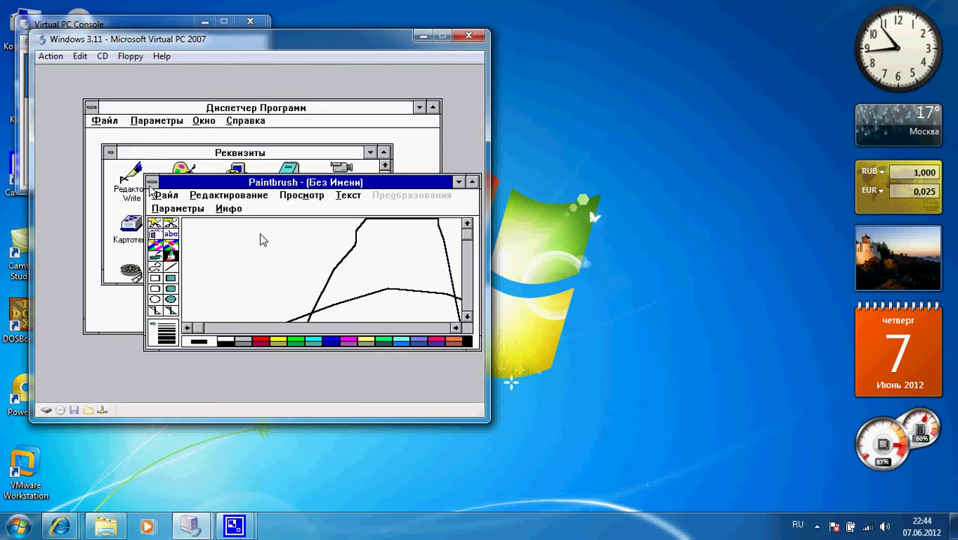
double_click(150, 185)
left_click(232, 278)
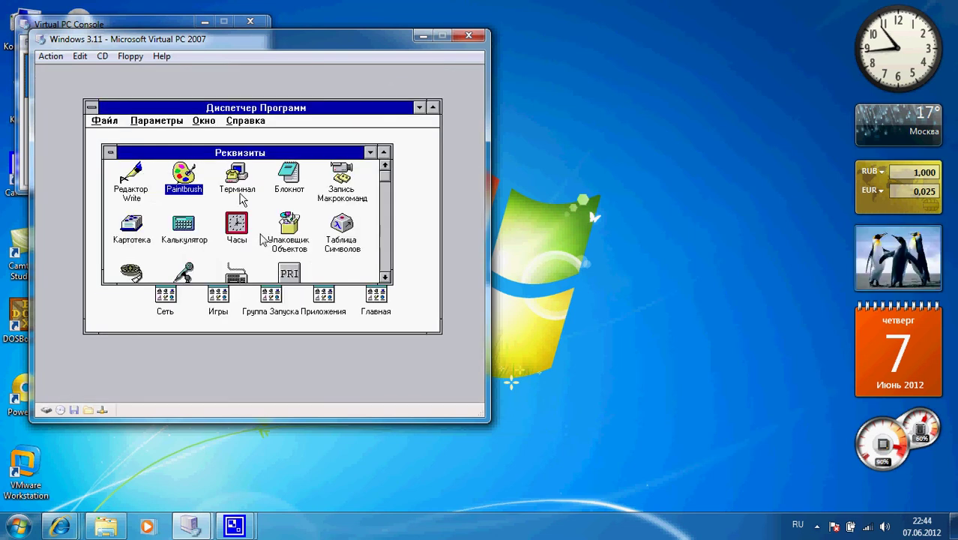
Open Notepad (Блокнот) from the Реквизиты group and enter "Звук не работает!!!" in the blank file
double_click(289, 182)
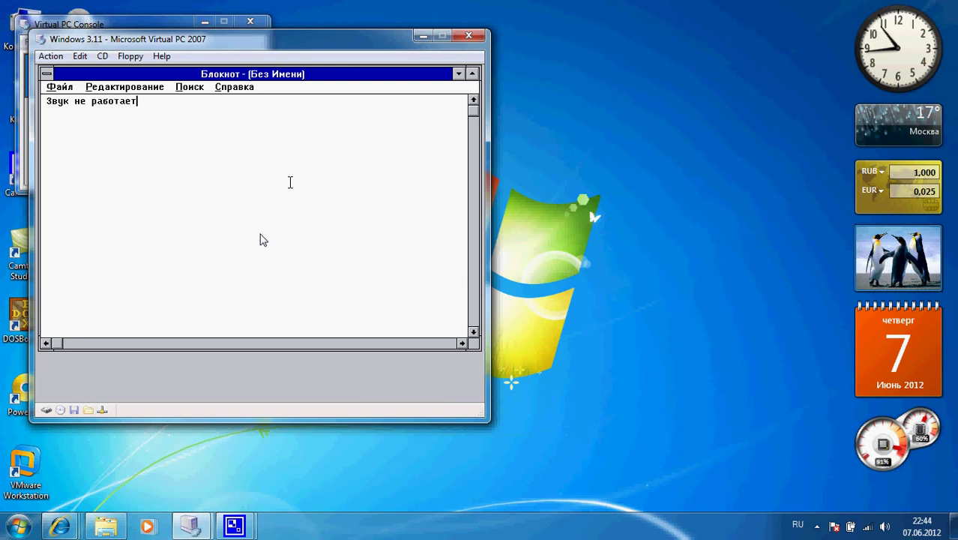
type("!!!")
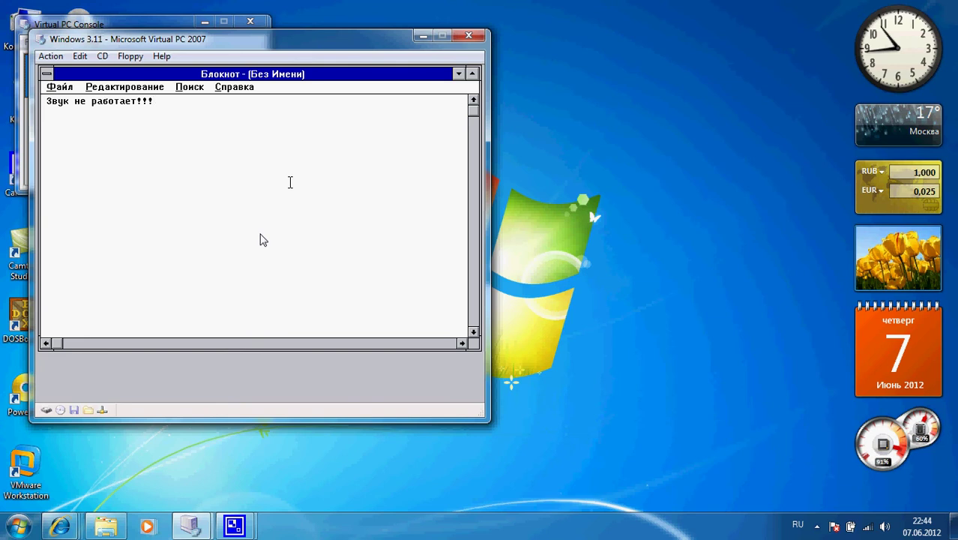
View Notepad's About information and exit Notepad without saving the text
left_click(244, 89)
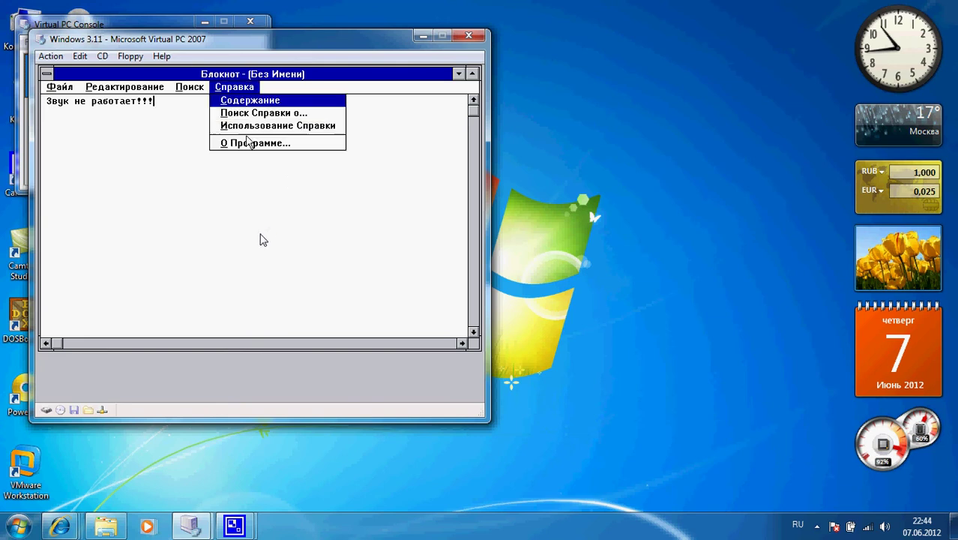
left_click(247, 141)
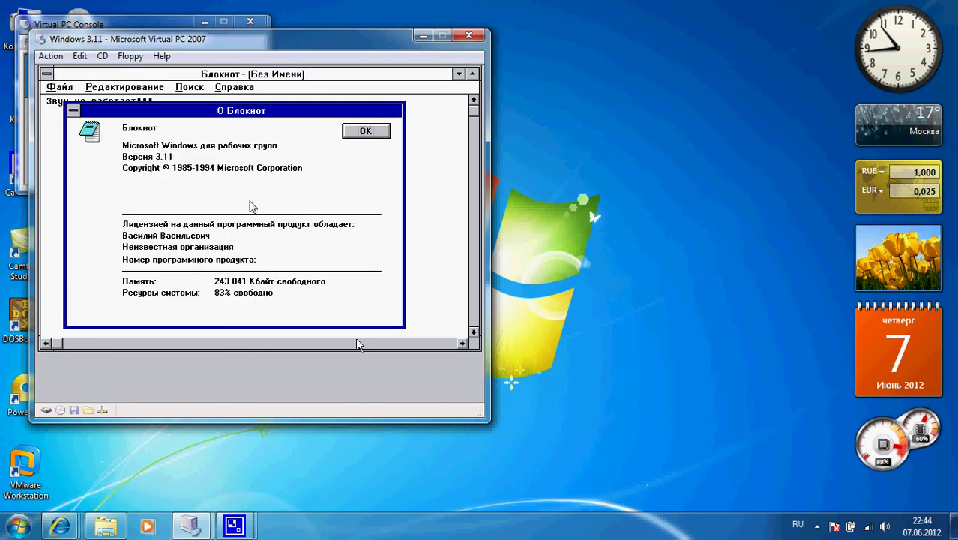
left_click(350, 129)
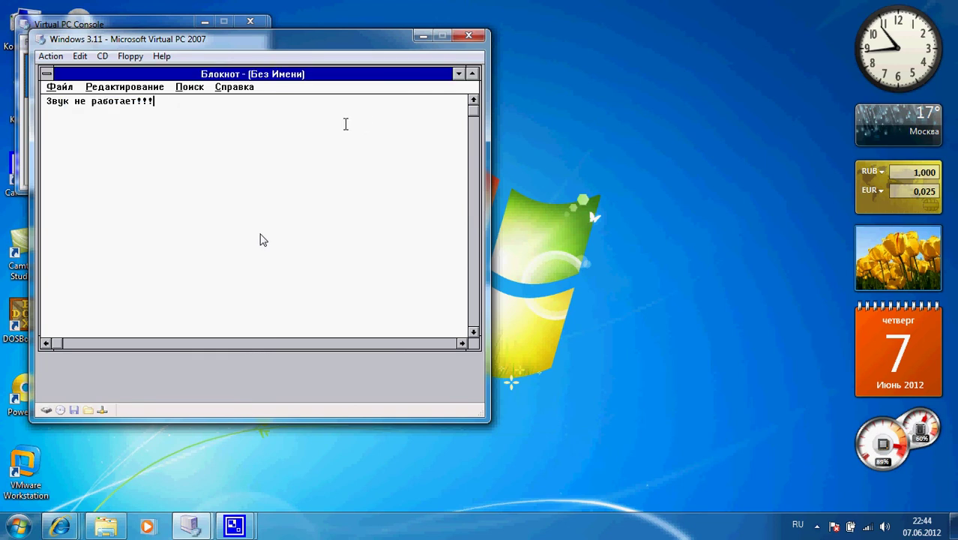
left_click(54, 87)
left_click(75, 194)
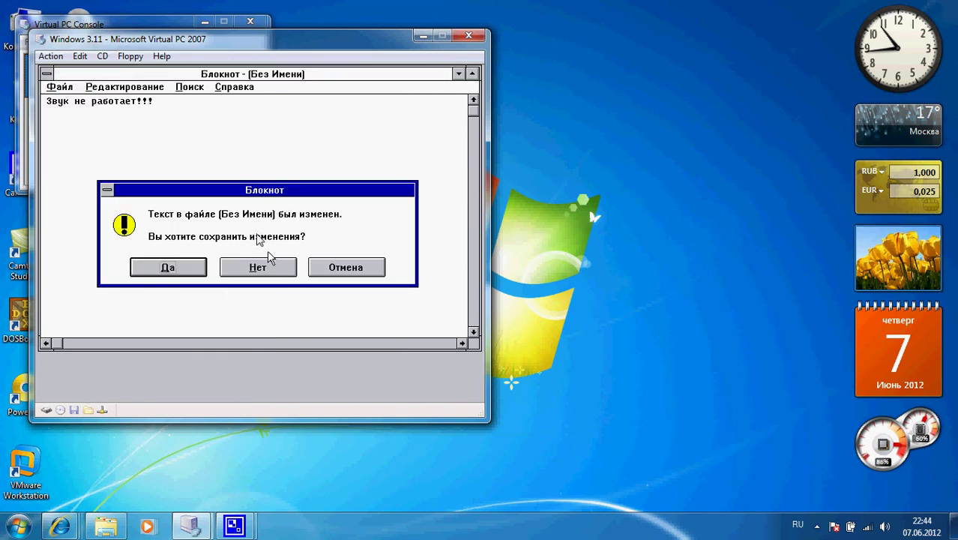
left_click(240, 273)
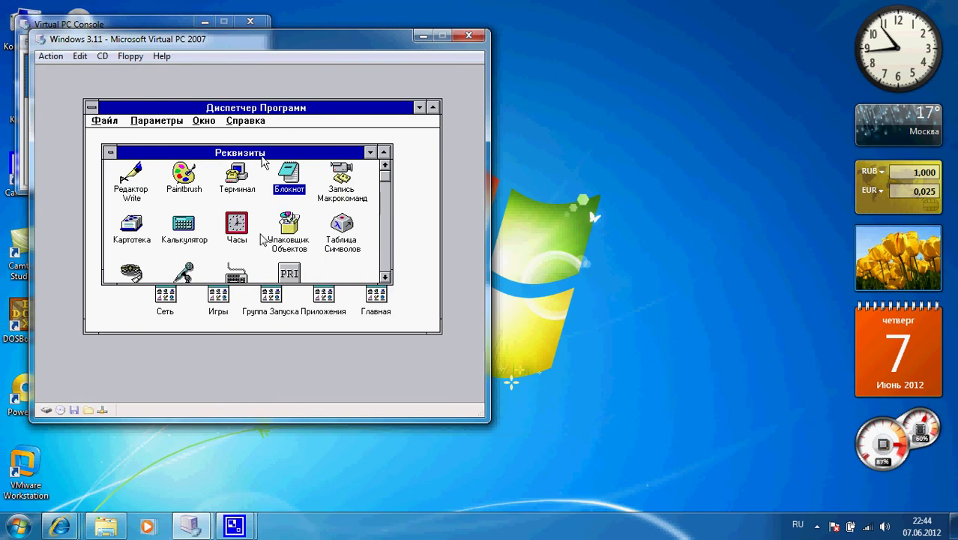
Open Recorder (Запись Макрокоманд) from the Реквизиты group and look through its options, macro and file commands
double_click(340, 187)
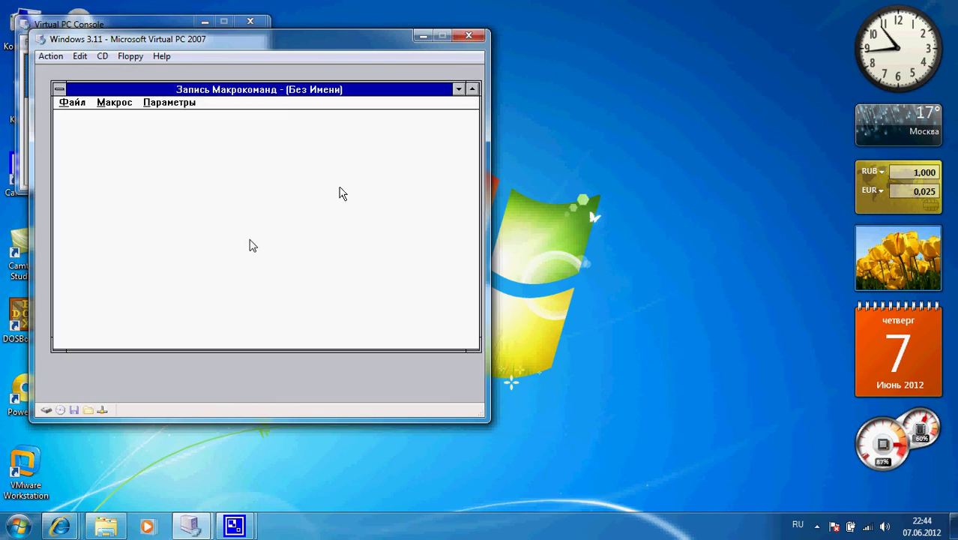
left_click(180, 104)
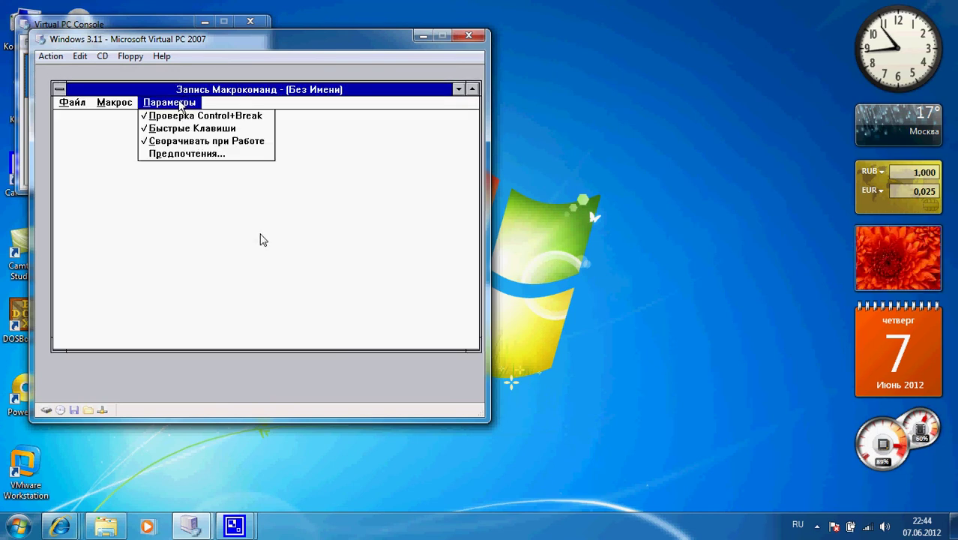
left_click(180, 103)
left_click(107, 105)
left_click(81, 105)
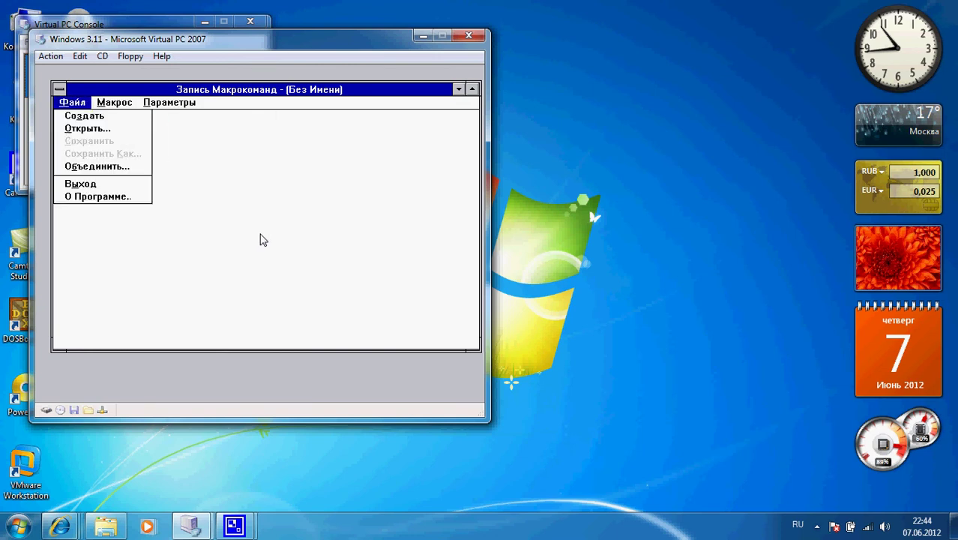
View Recorder's About information and close Recorder
left_click(100, 213)
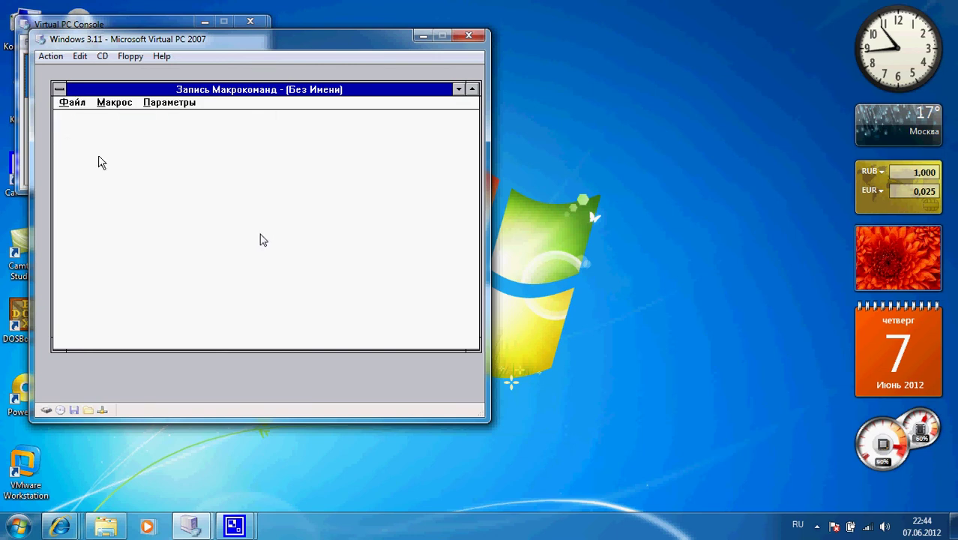
left_click(77, 102)
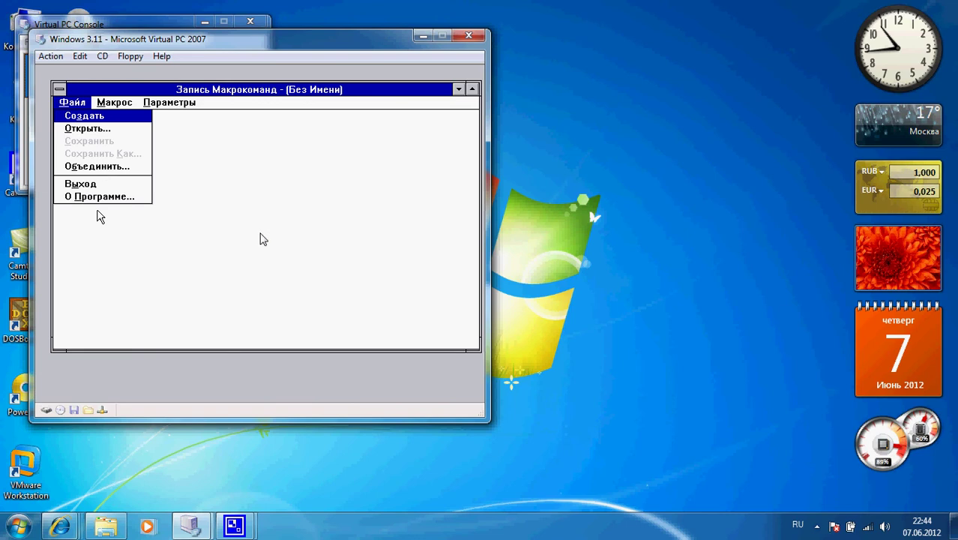
left_click(99, 196)
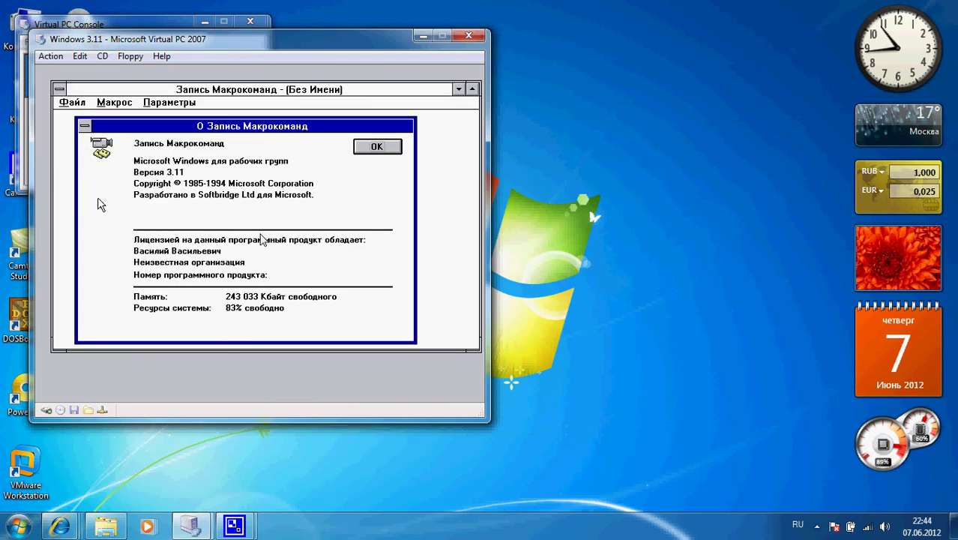
left_click(379, 147)
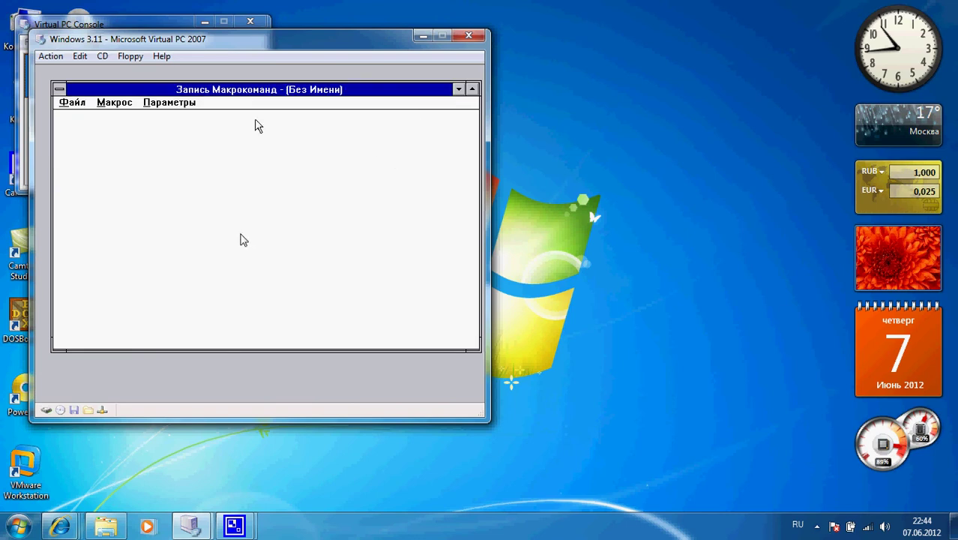
double_click(59, 88)
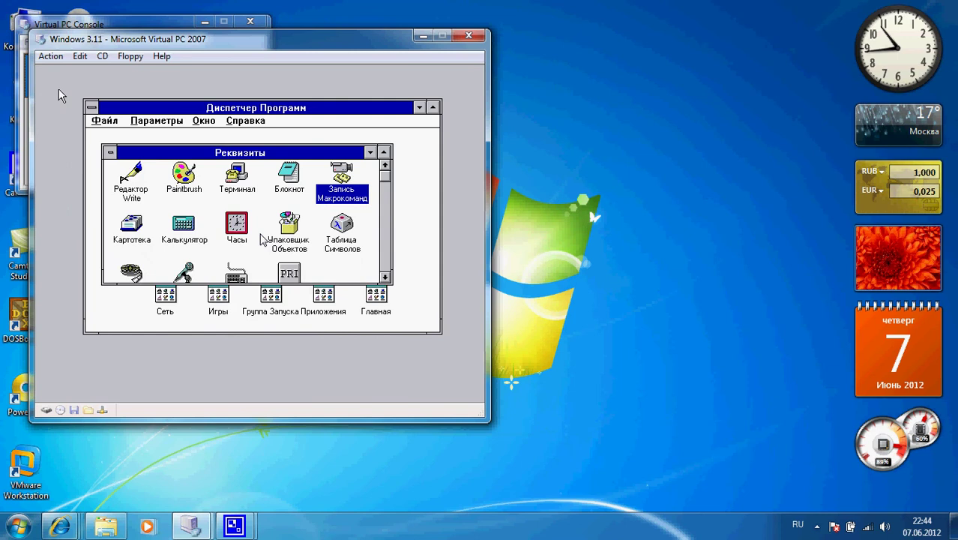
Open Calculator (Калькулятор) from the Реквизиты group and enter the number 5563
double_click(197, 245)
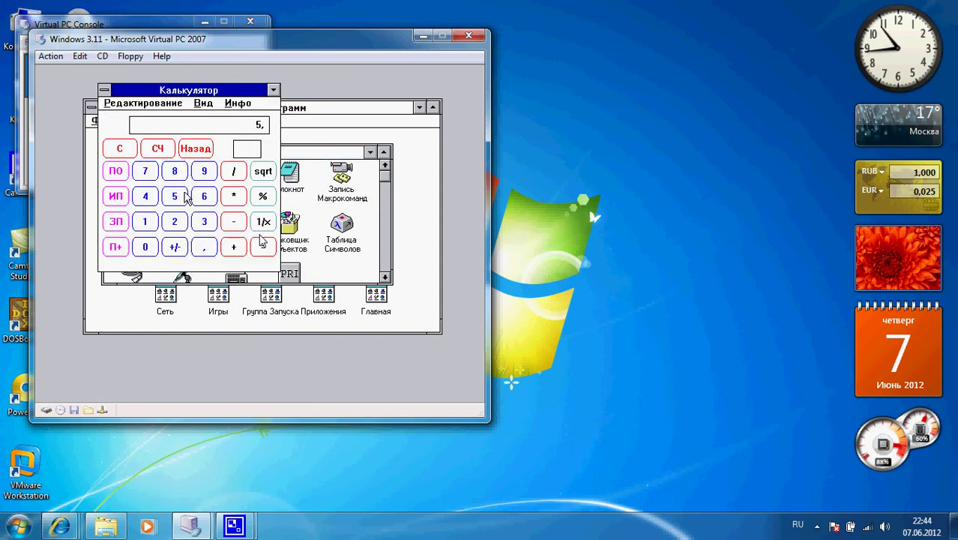
left_click(182, 202)
left_click(206, 202)
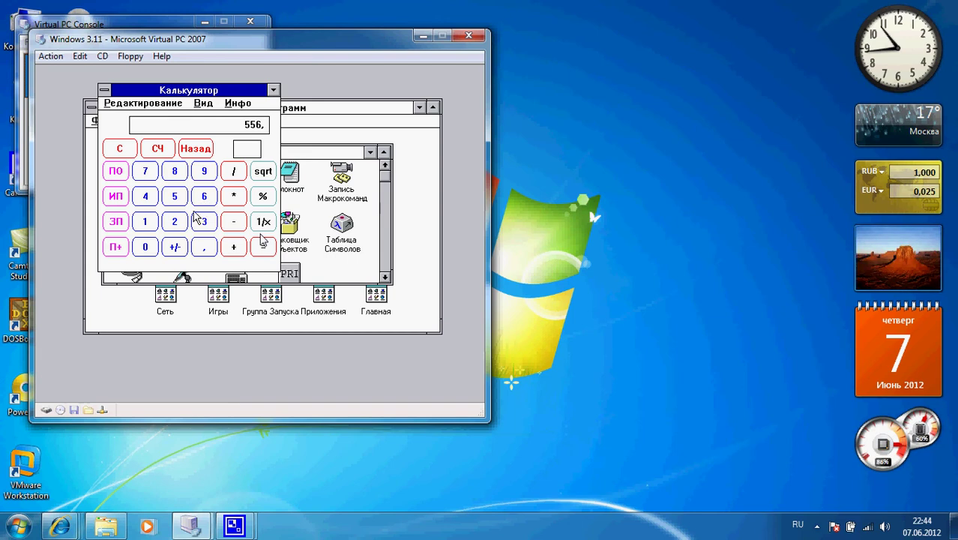
left_click(197, 220)
View Calculator's About information and close Calculator
left_click(240, 103)
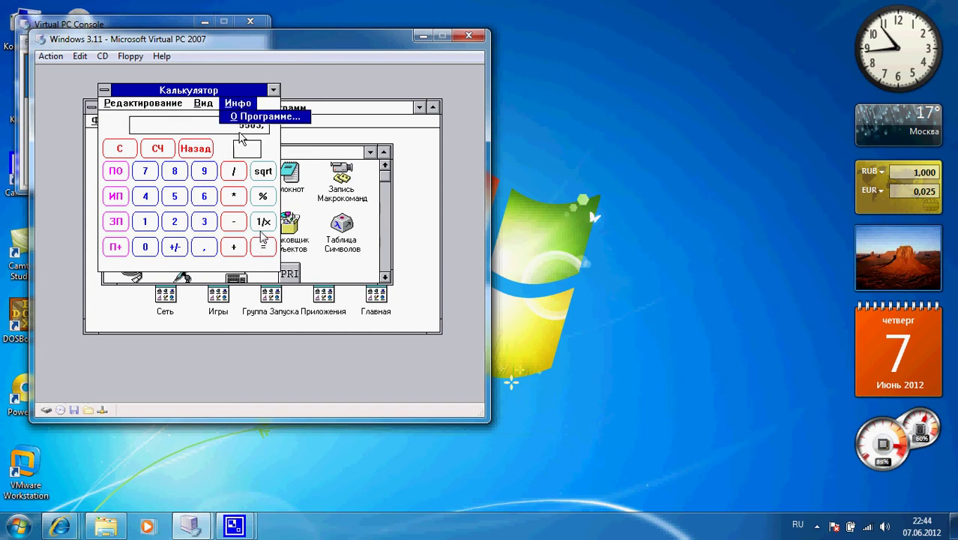
left_click(243, 117)
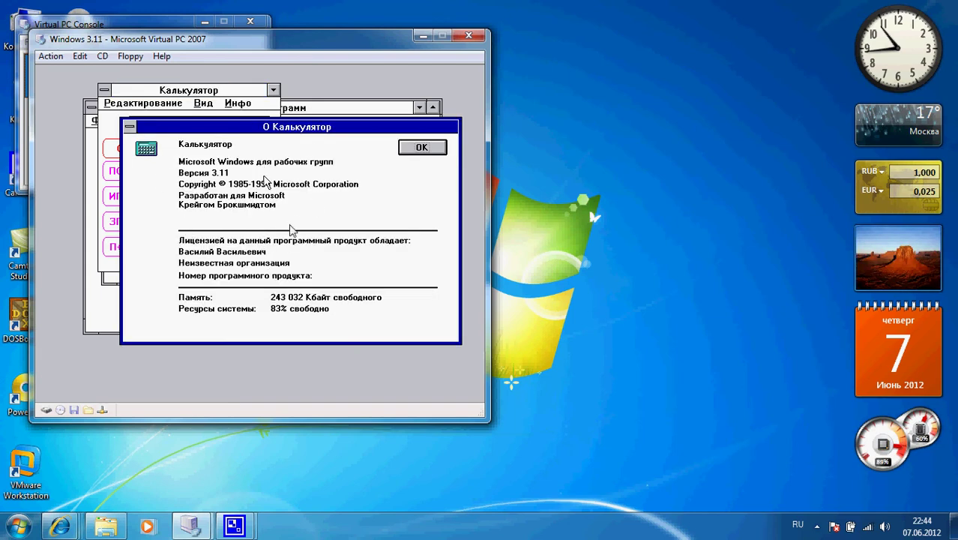
left_click(422, 150)
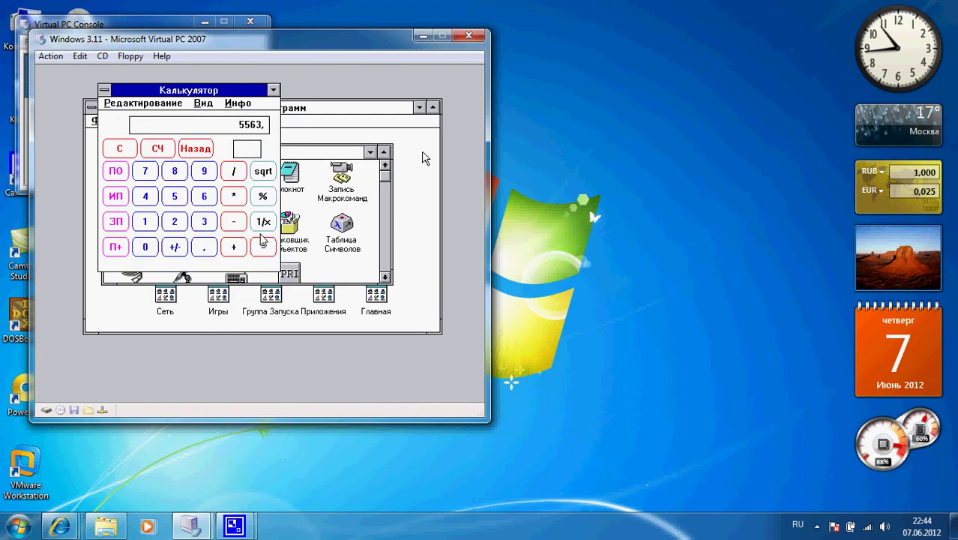
left_click(139, 103)
left_click(129, 114)
left_click(104, 90)
left_click(139, 177)
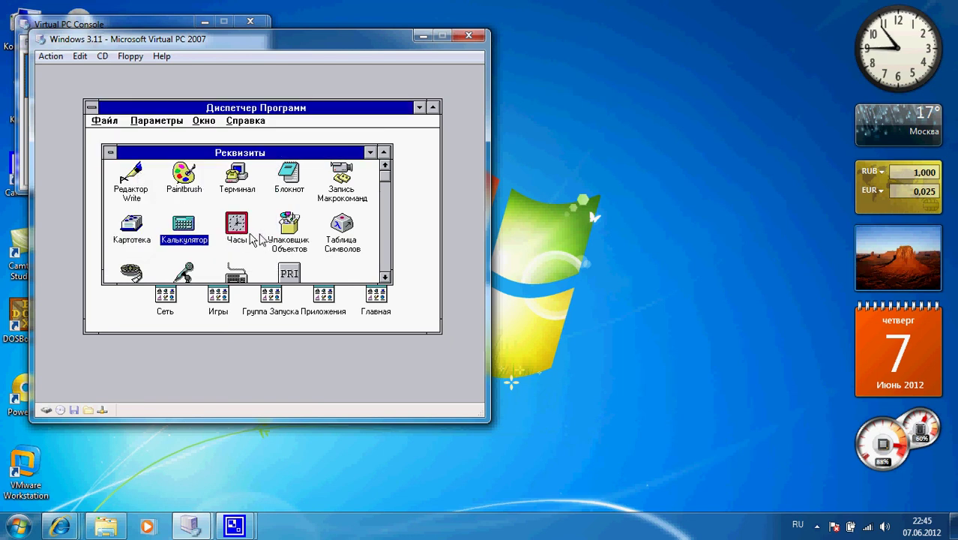
Open Clock (Часы) from the Реквизиты group, maximize its window, and restore it to normal size
double_click(237, 224)
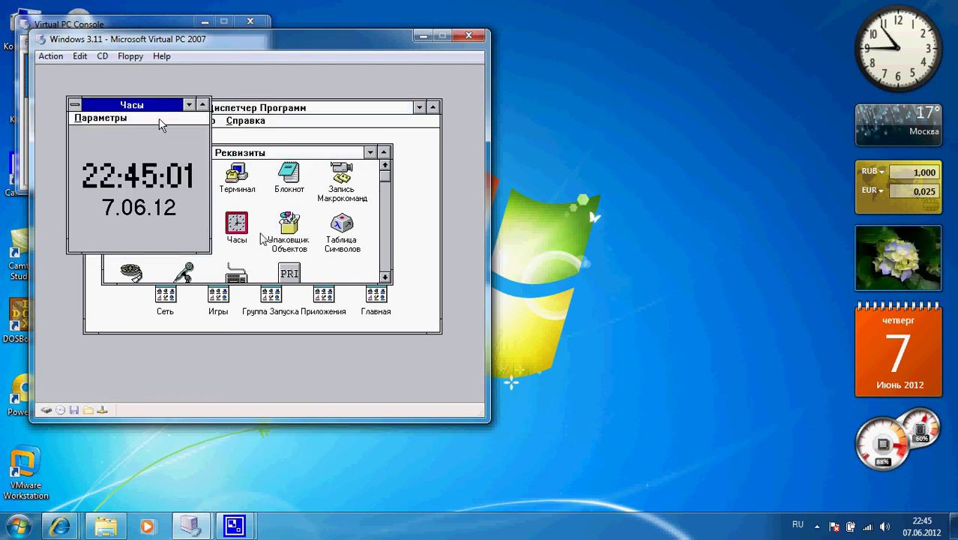
double_click(156, 104)
double_click(214, 68)
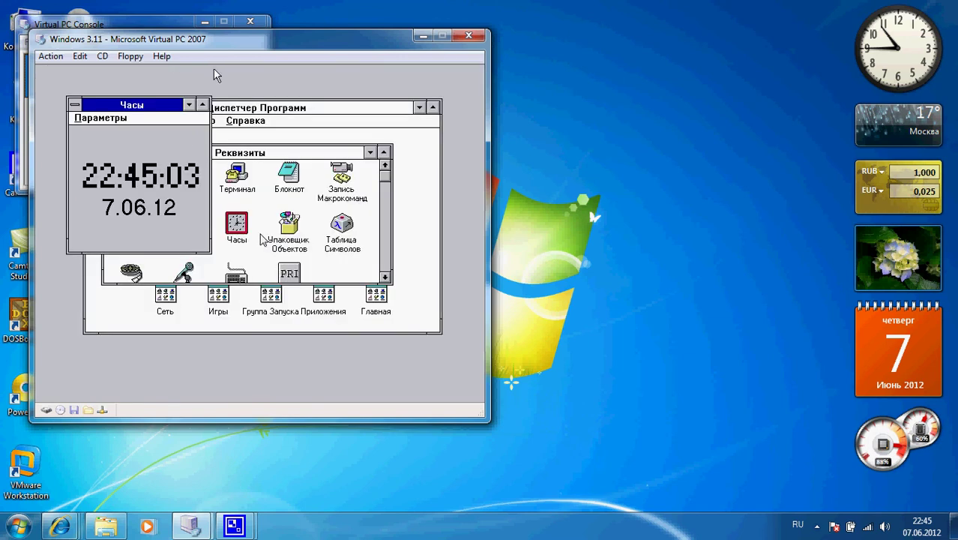
View Clock's About information and close Clock
left_click(98, 118)
left_click(111, 240)
left_click(105, 118)
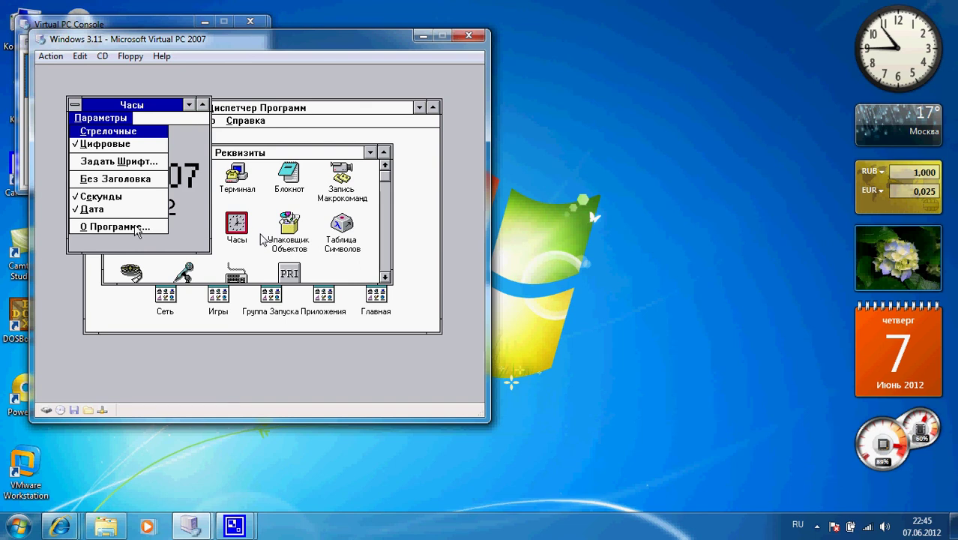
left_click(120, 227)
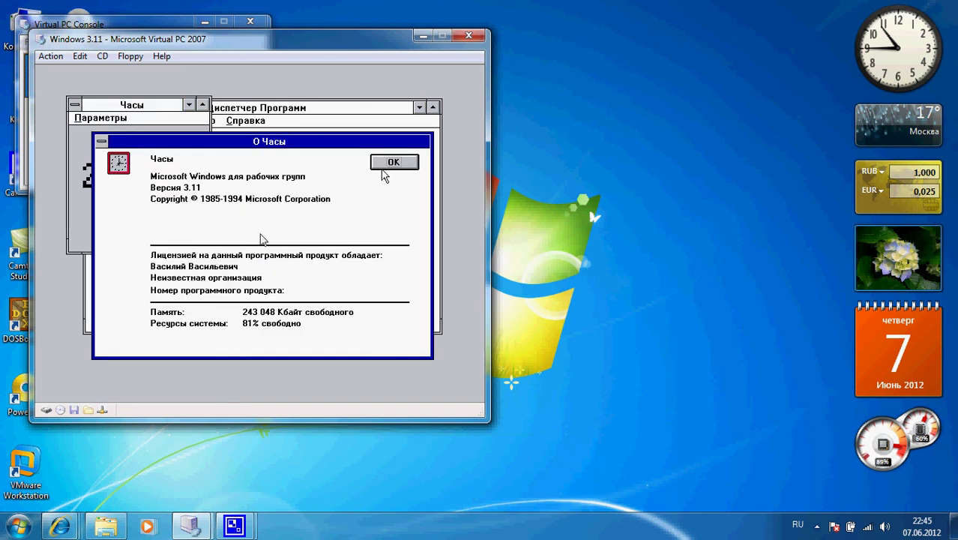
left_click(382, 169)
double_click(74, 106)
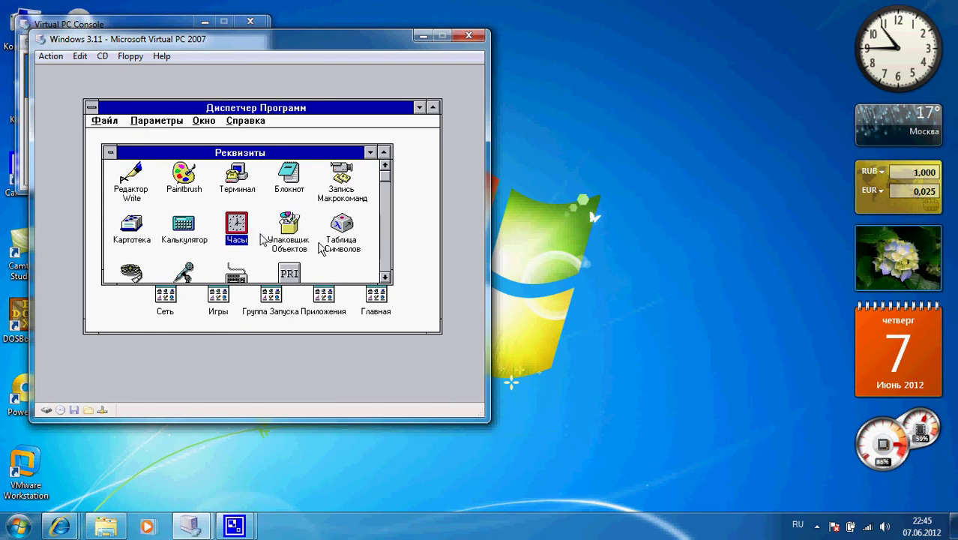
Try to open Media Player (Медиаплеер) from the Реквизиты group, and minimize and restore Program Manager
double_click(132, 273)
left_click(216, 185)
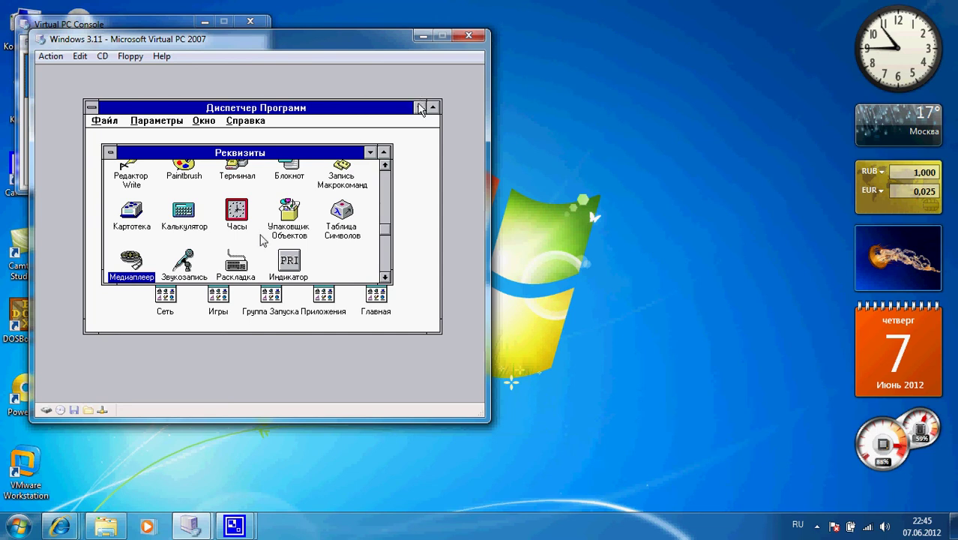
left_click(421, 109)
double_click(61, 366)
Open Sound Recorder (Звукозапись) from the Реквизиты group, view its About information, and close it
double_click(185, 262)
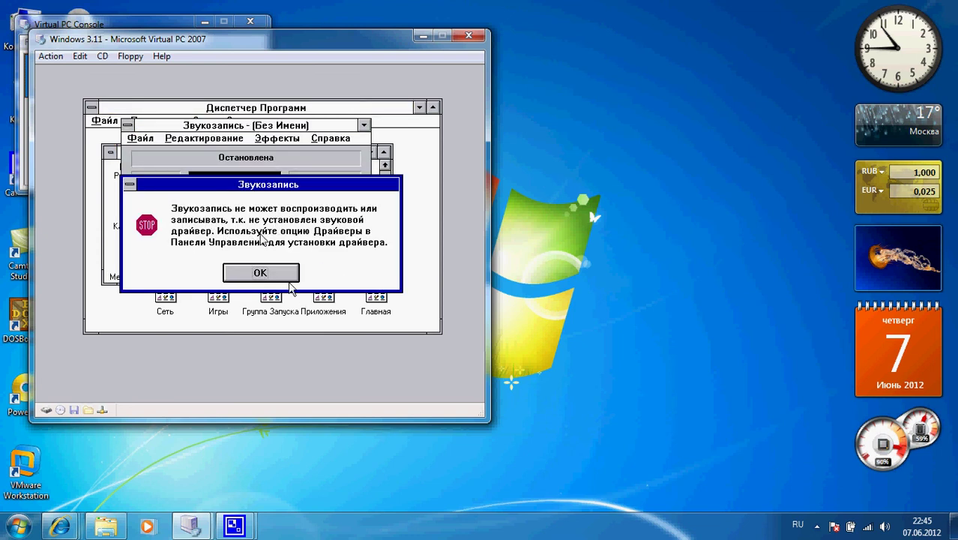
left_click(268, 274)
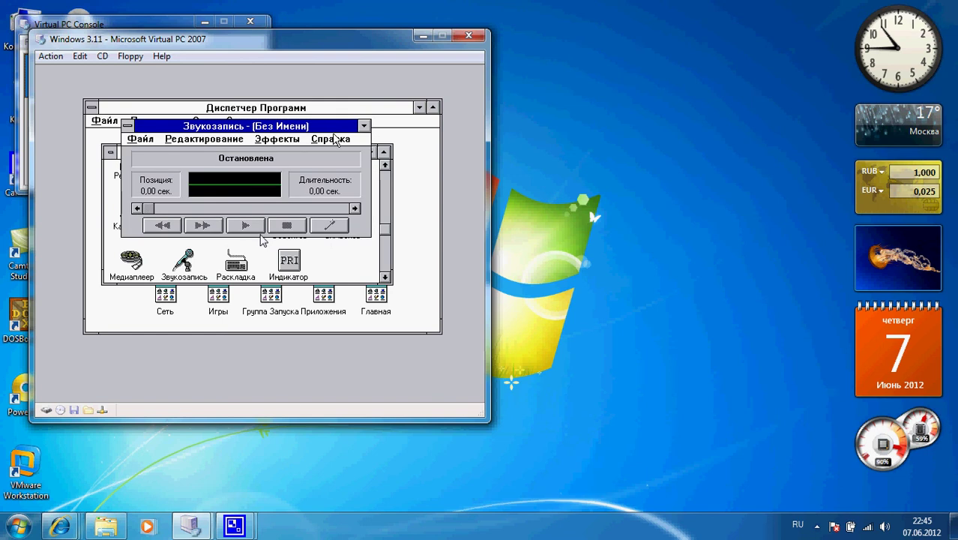
left_click(333, 140)
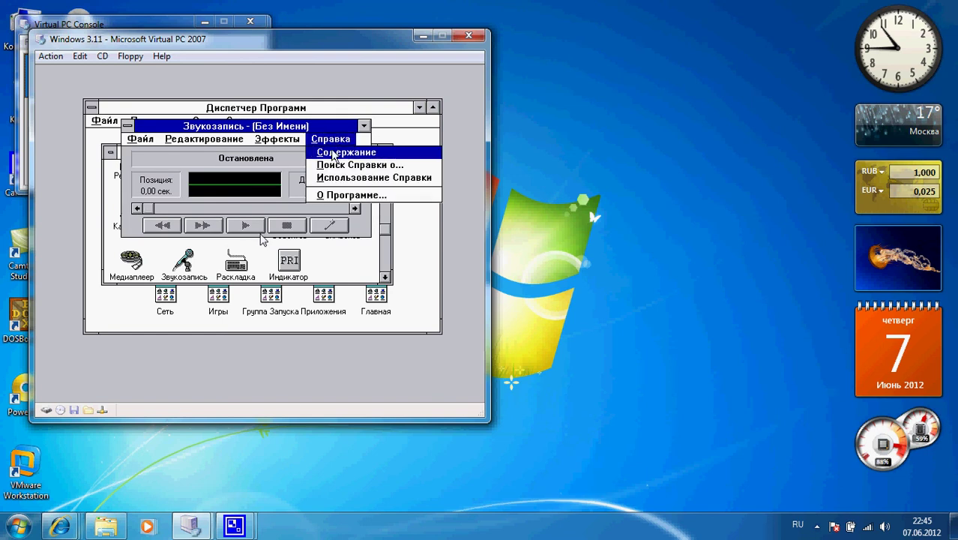
left_click(326, 197)
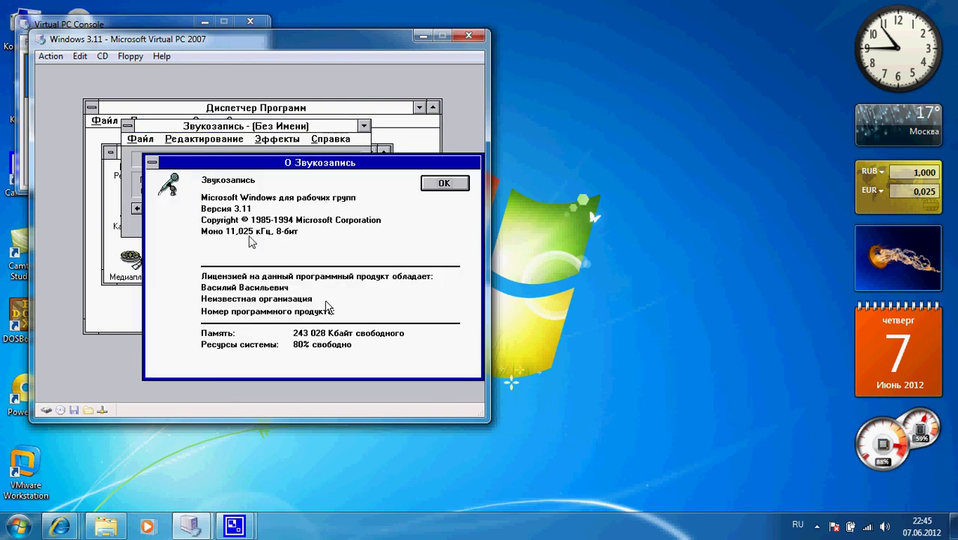
left_click(439, 182)
double_click(128, 125)
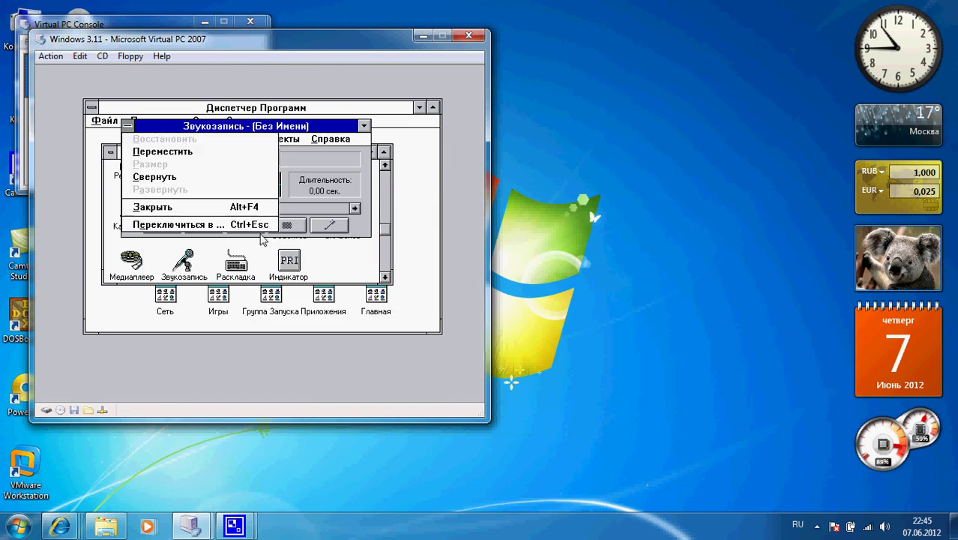
Enter the letter а in the keyboard layout viewer (Раскладка Клавиатуры), view its About information, and close it
double_click(236, 264)
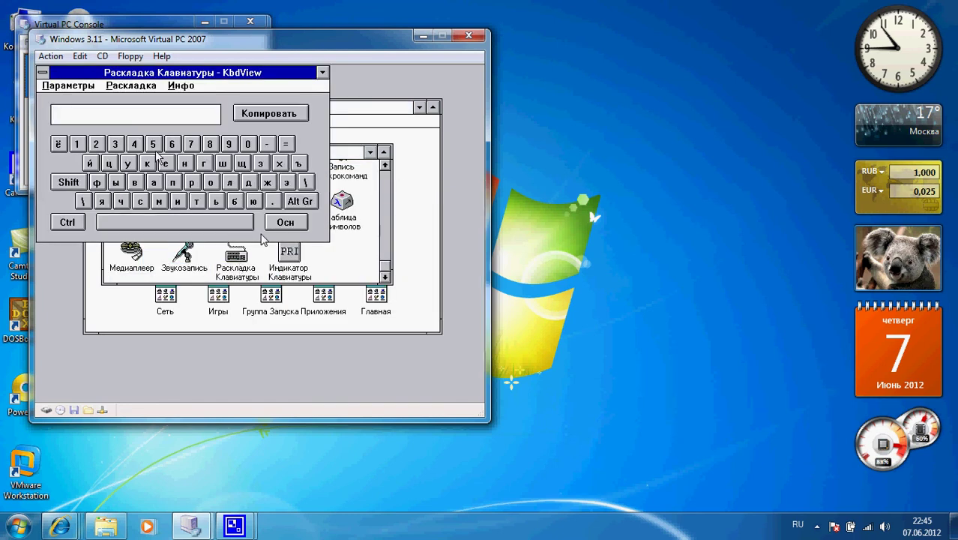
left_click(153, 182)
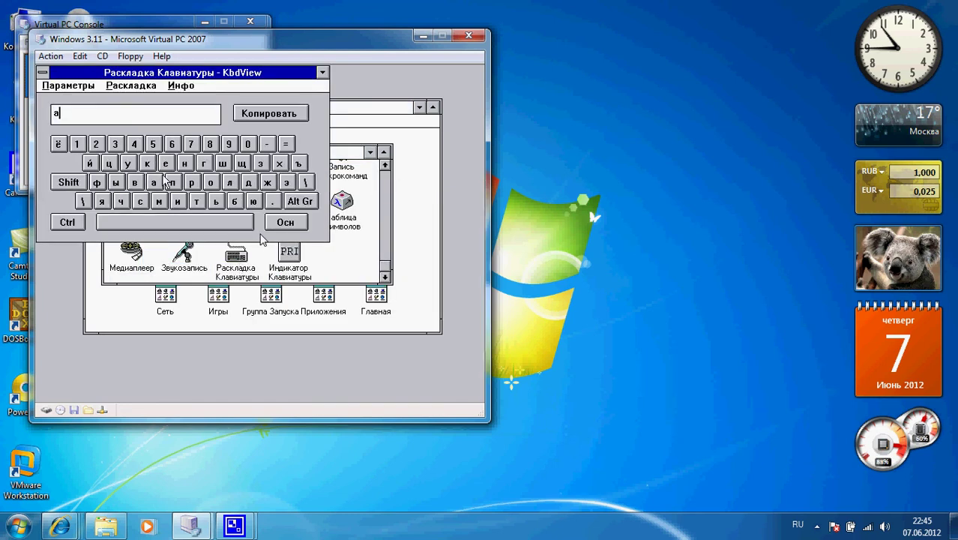
left_click(172, 87)
left_click(190, 100)
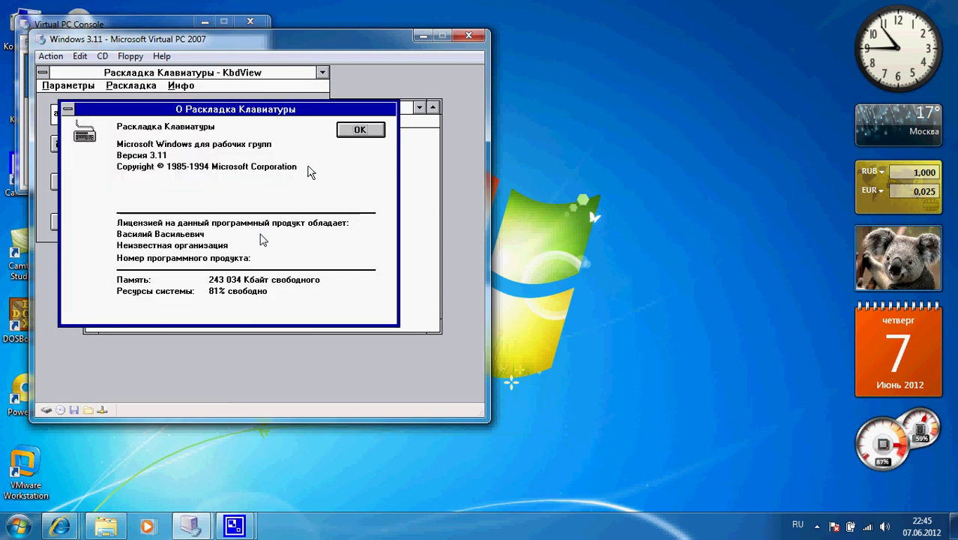
left_click(358, 132)
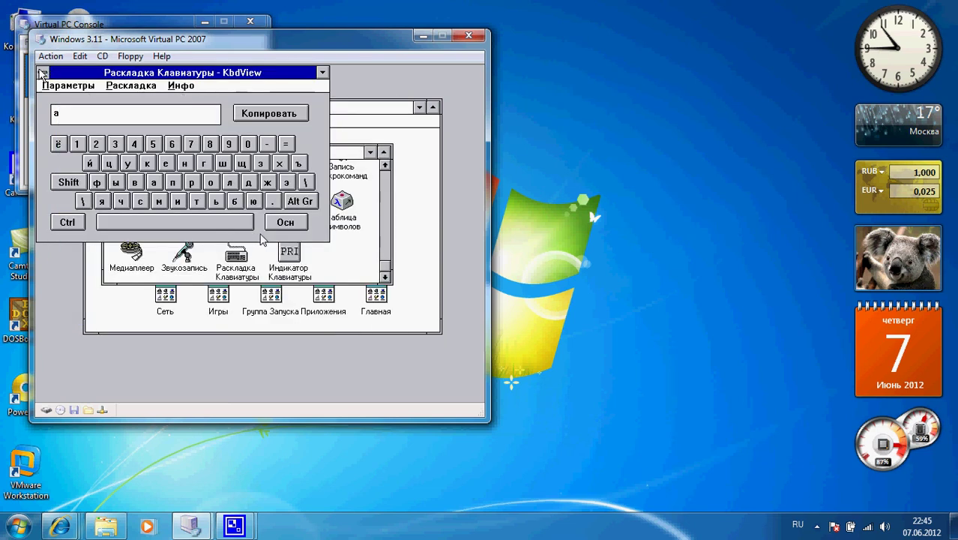
double_click(43, 72)
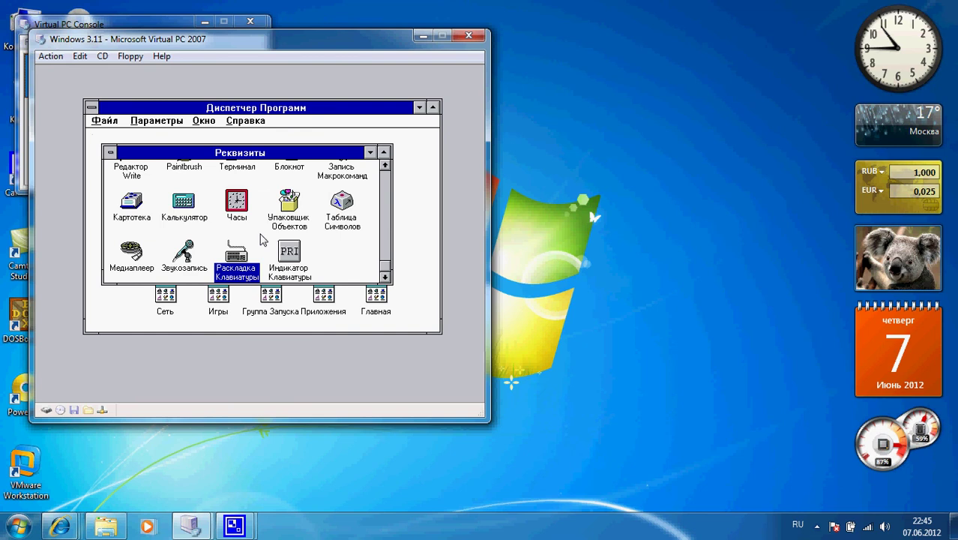
Close the Реквизиты group, view the network setup (Установка Сети) in the Сеть group without changing it, and close that group
left_click(386, 184)
left_click(131, 176)
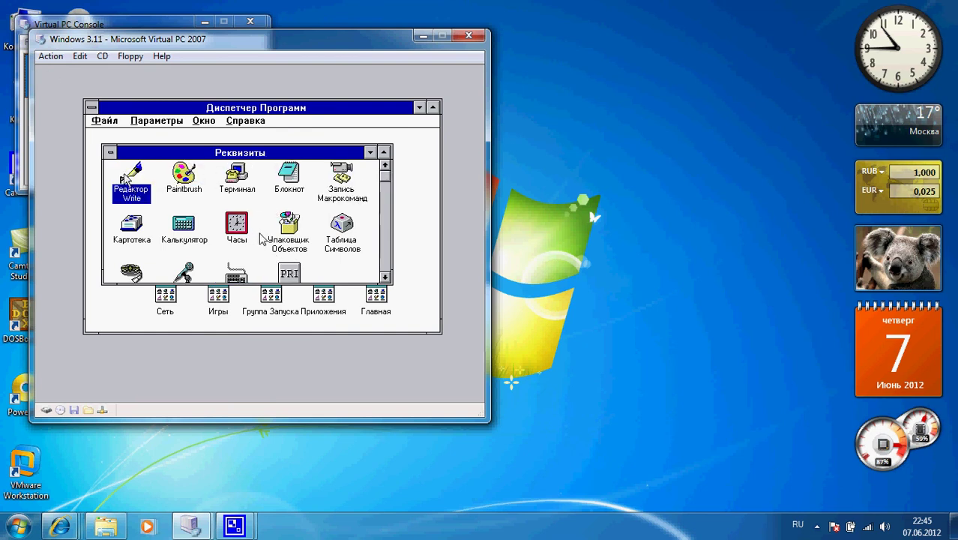
double_click(109, 155)
double_click(162, 297)
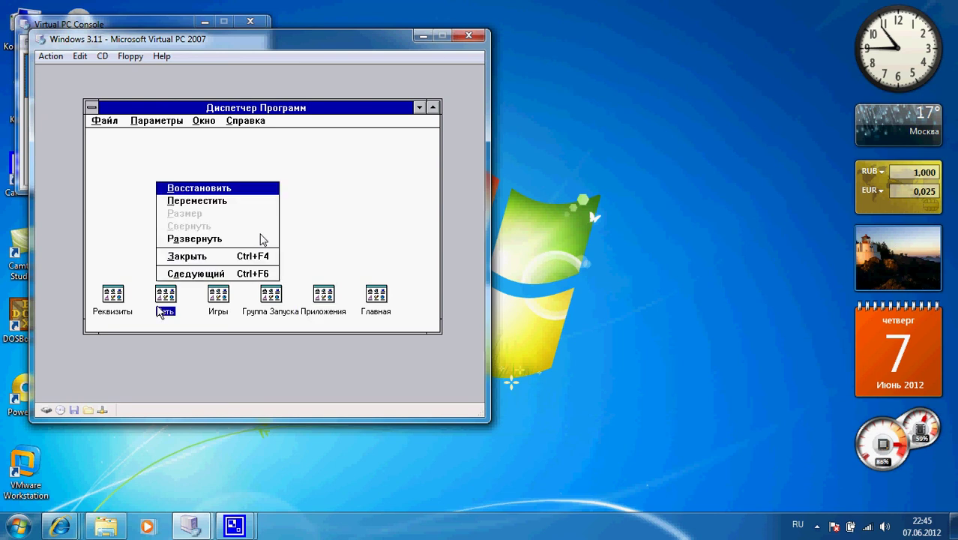
double_click(149, 210)
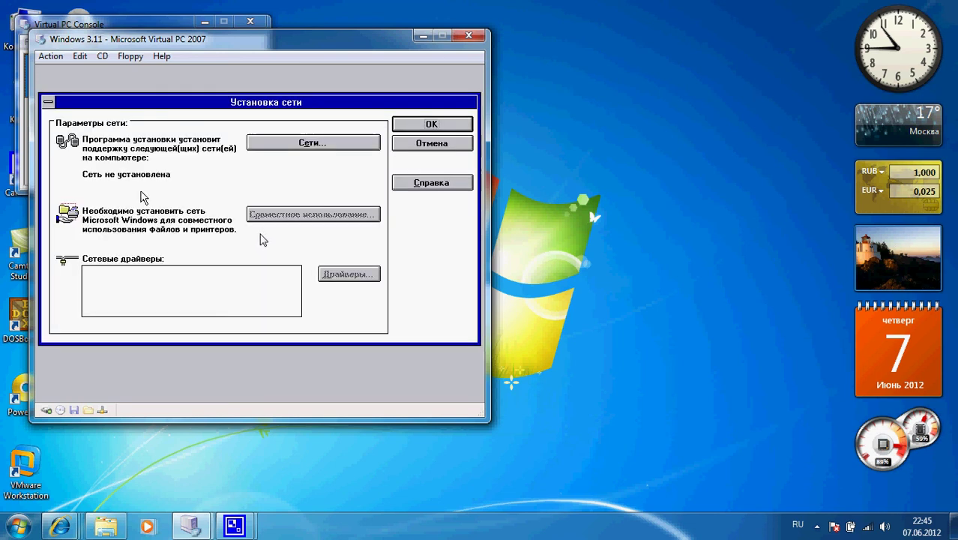
left_click(432, 143)
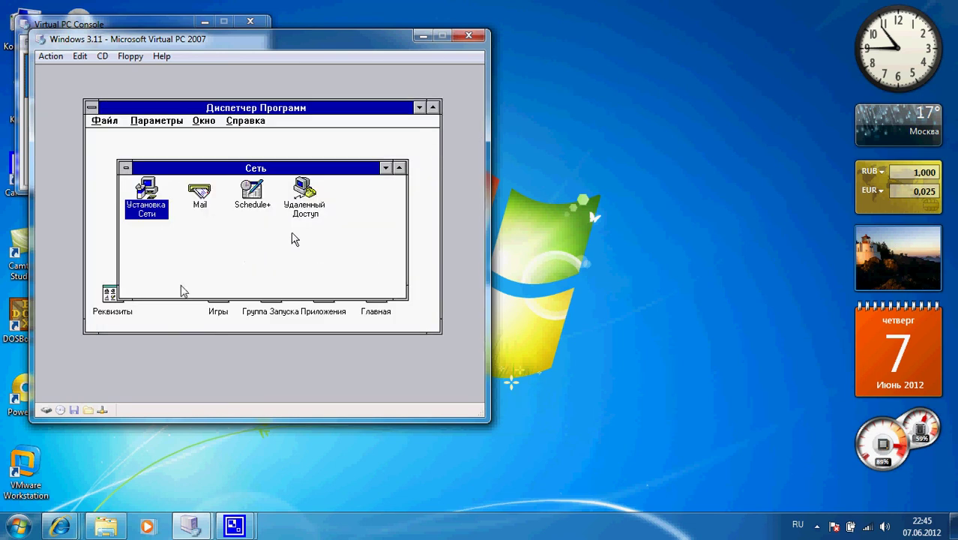
double_click(126, 167)
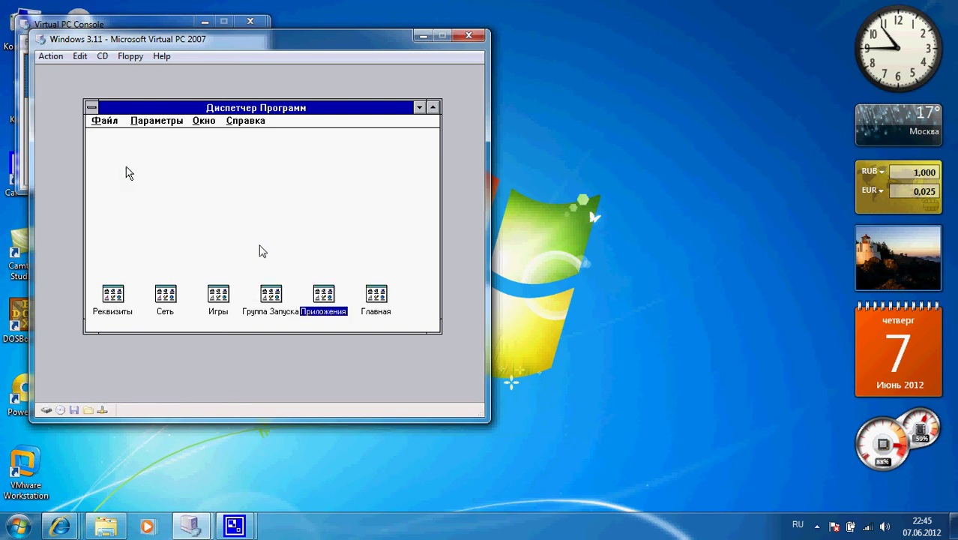
Open Notepad (Блокнот) from the Реквизиты group and write "Я не буду устаналивать сеть"
double_click(109, 307)
double_click(288, 180)
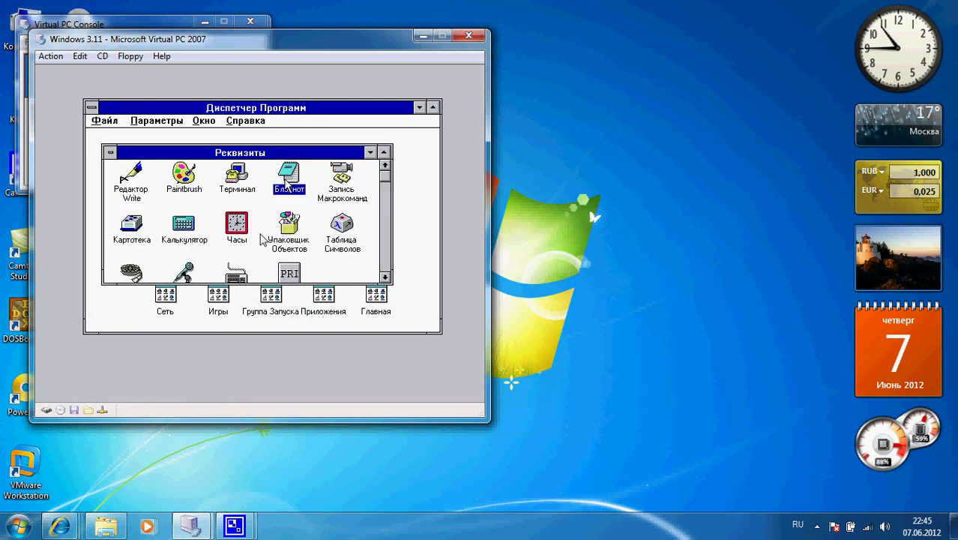
key("Return")
left_click(283, 263)
double_click(290, 183)
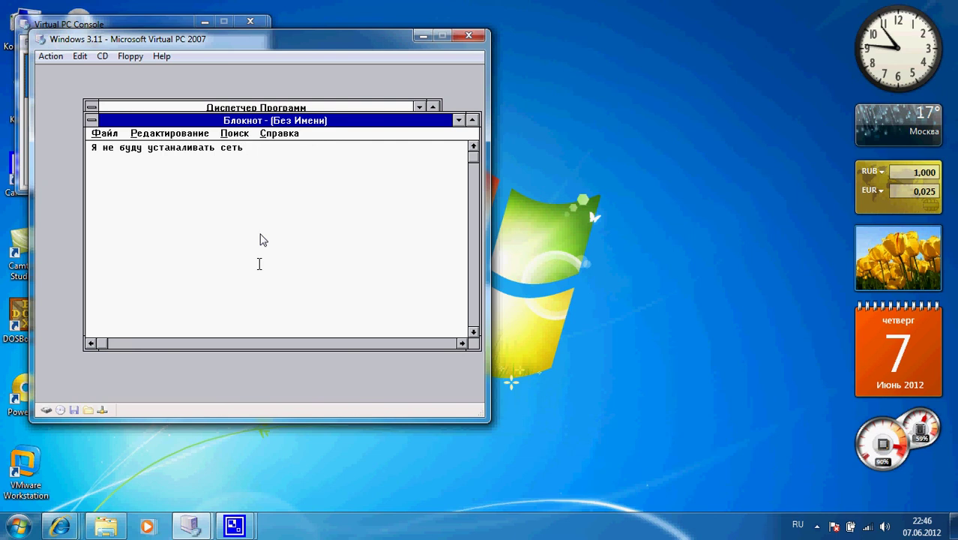
Exit Notepad without saving the text
left_click(96, 133)
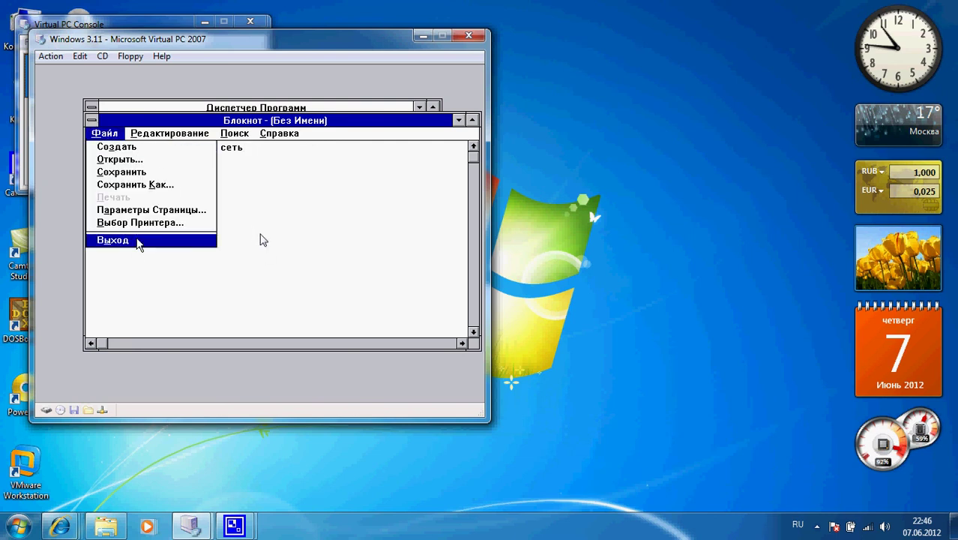
left_click(137, 241)
left_click(257, 270)
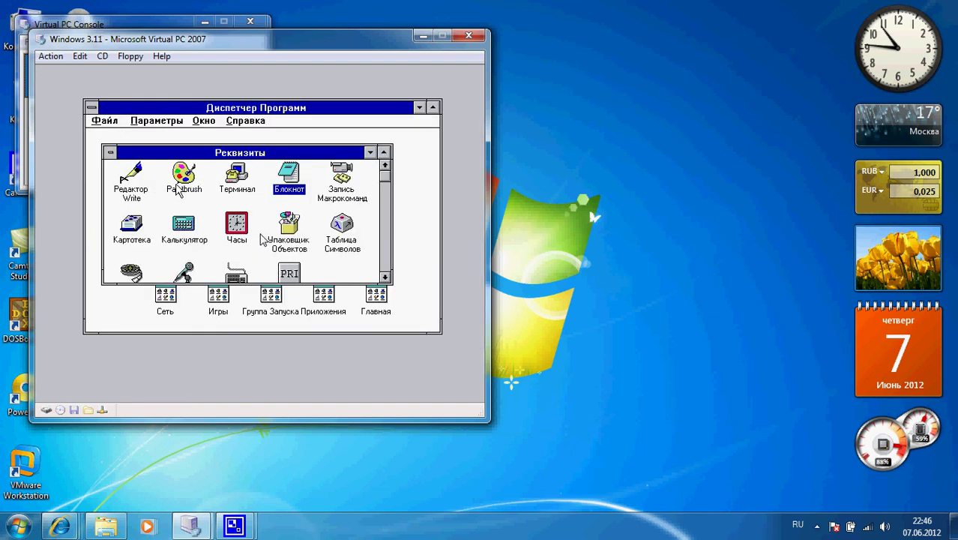
Close the Реквизиты group and open Solitaire (Пасьянс) from the Игры group
left_click(129, 179)
left_click(110, 152)
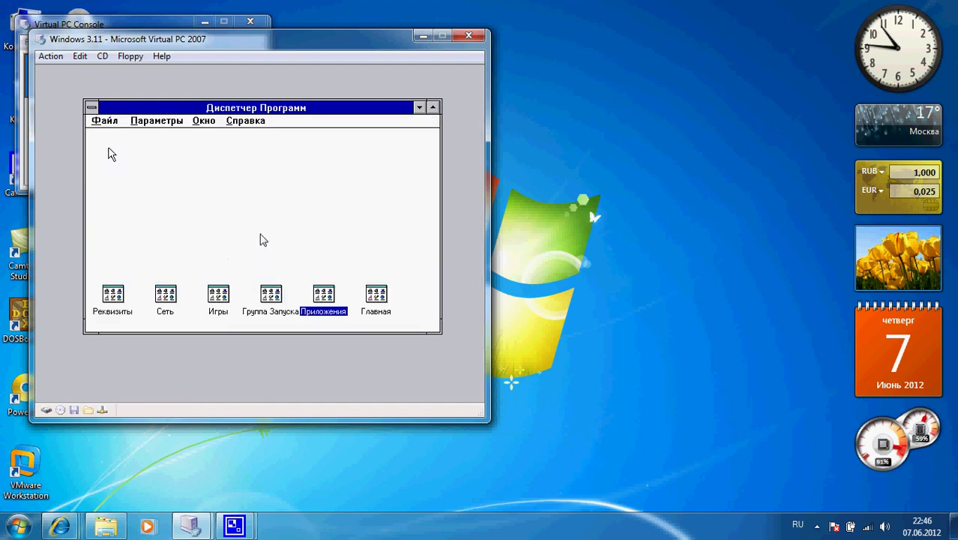
left_click(218, 299)
double_click(219, 300)
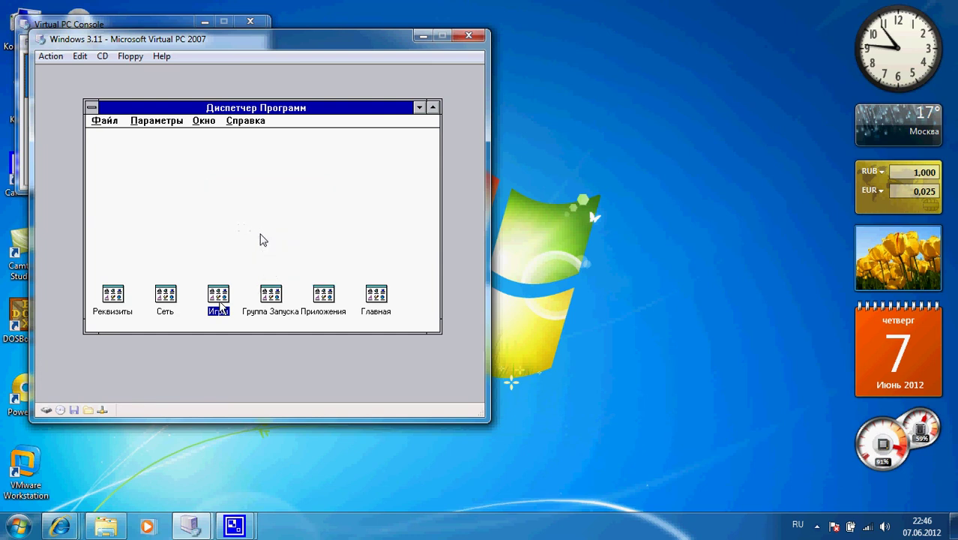
double_click(159, 219)
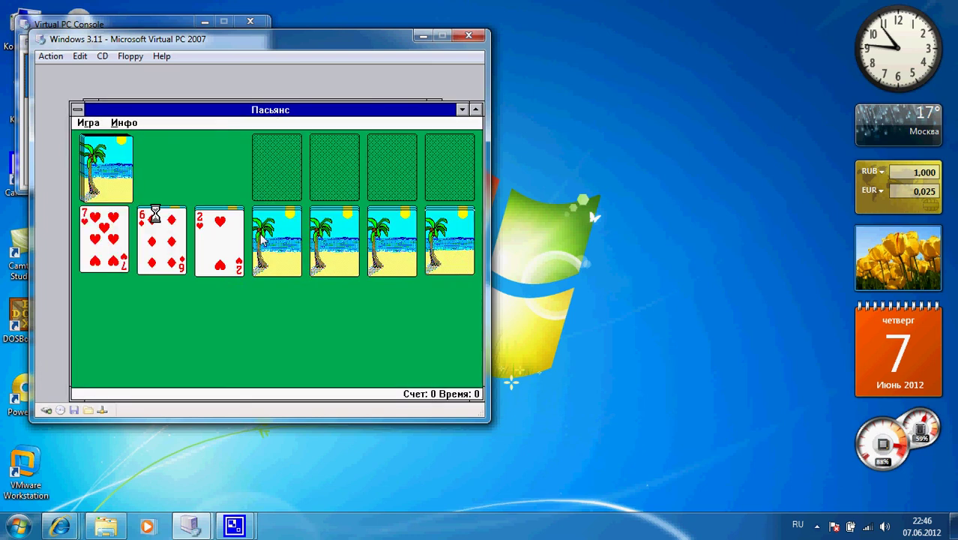
View Solitaire's About information and close Solitaire
left_click(124, 122)
left_click(134, 125)
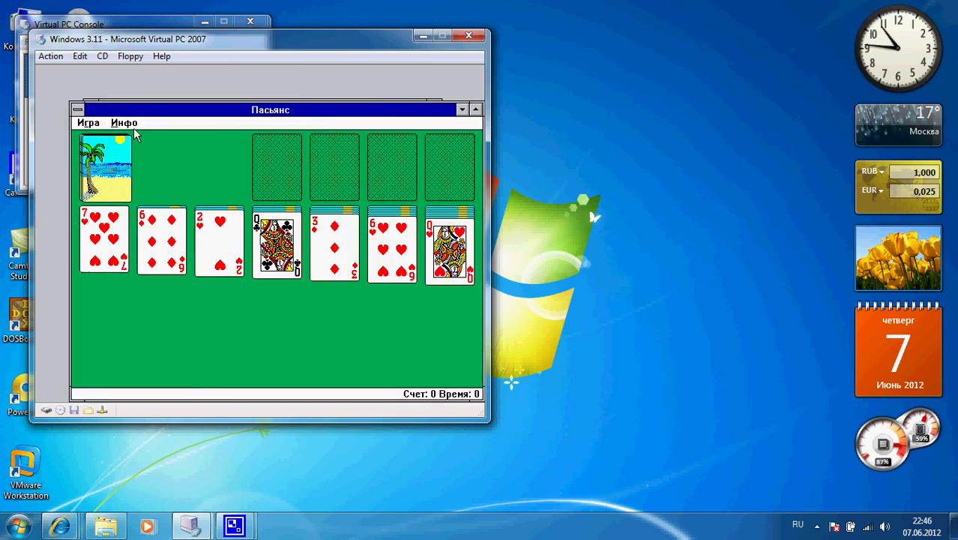
left_click(135, 125)
left_click(135, 136)
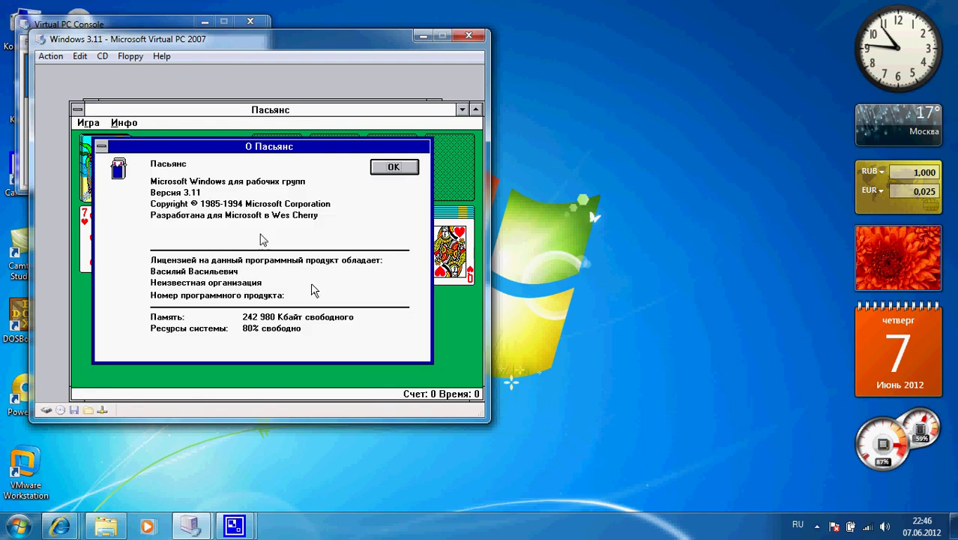
left_click(379, 173)
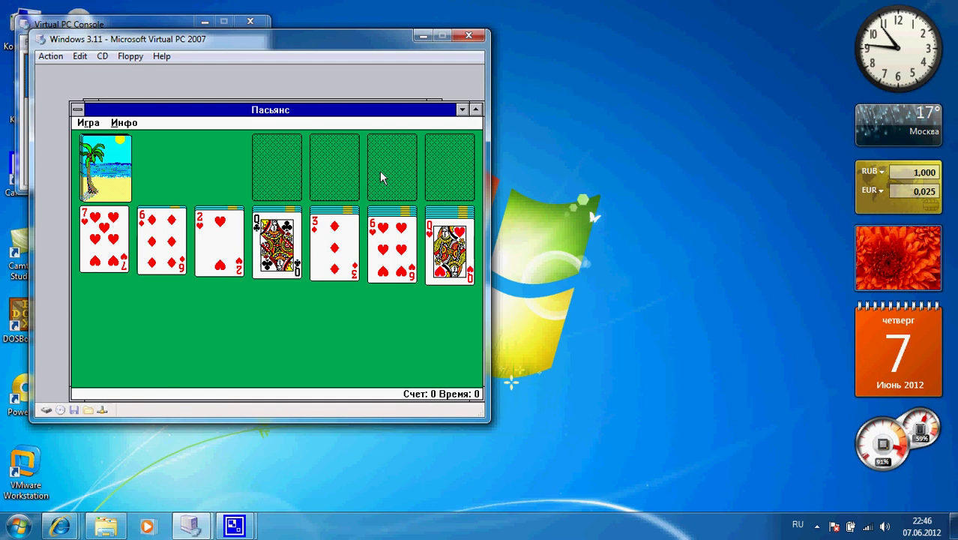
double_click(77, 111)
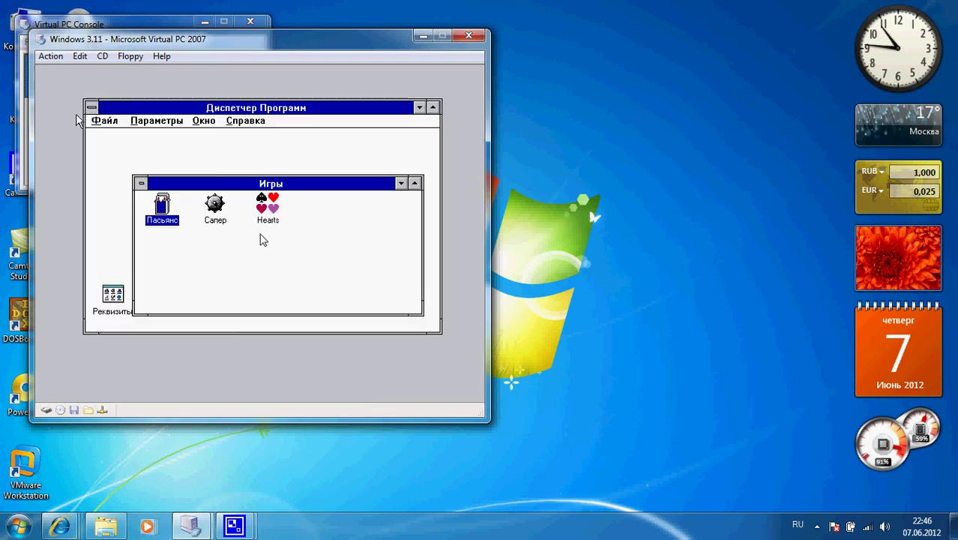
Open Minesweeper (Сапер) from the Игры group and play by uncovering cells in the minefield
double_click(213, 207)
left_click(135, 222)
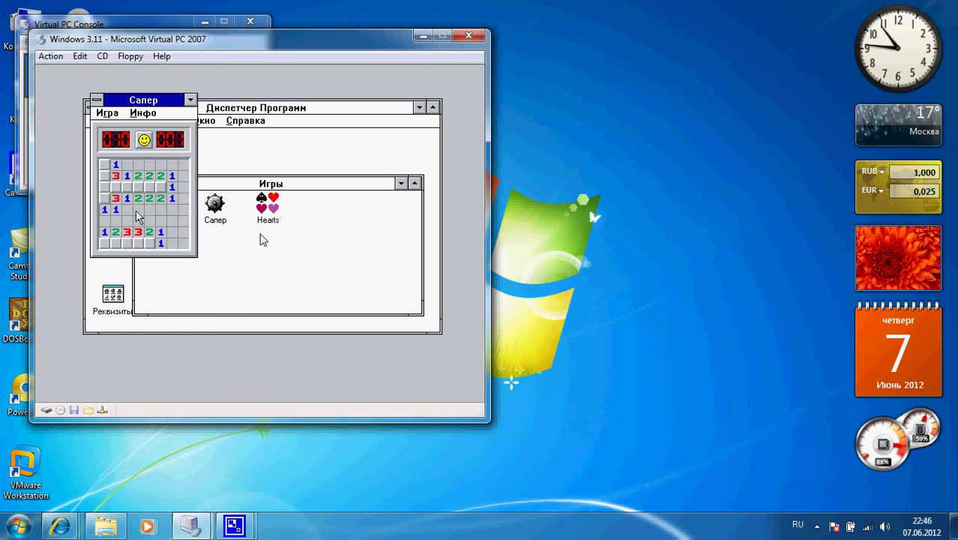
left_click(104, 198)
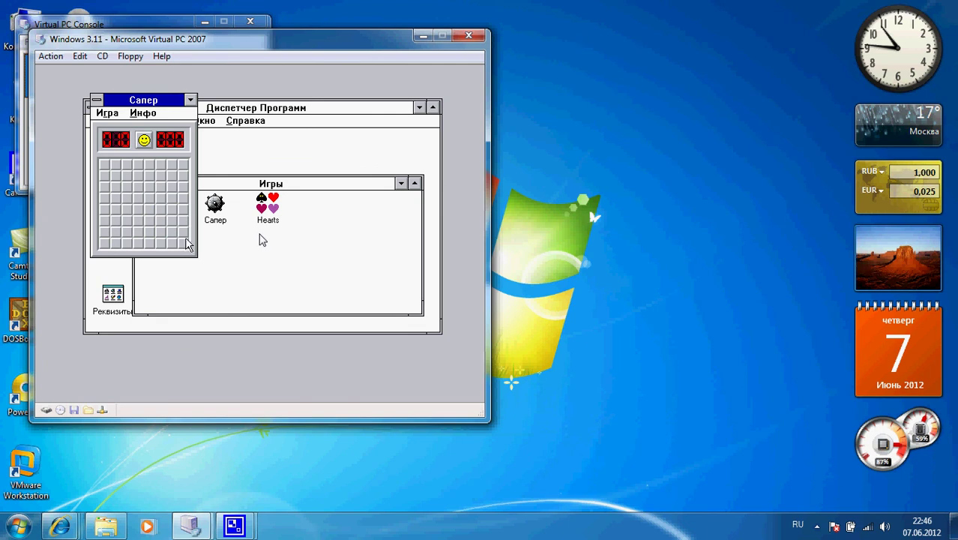
left_click(183, 245)
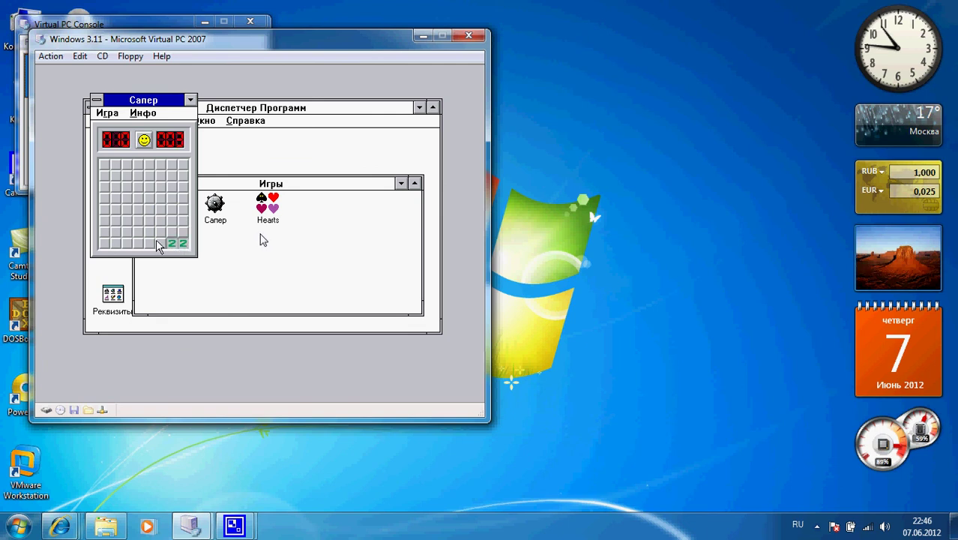
left_click(153, 241)
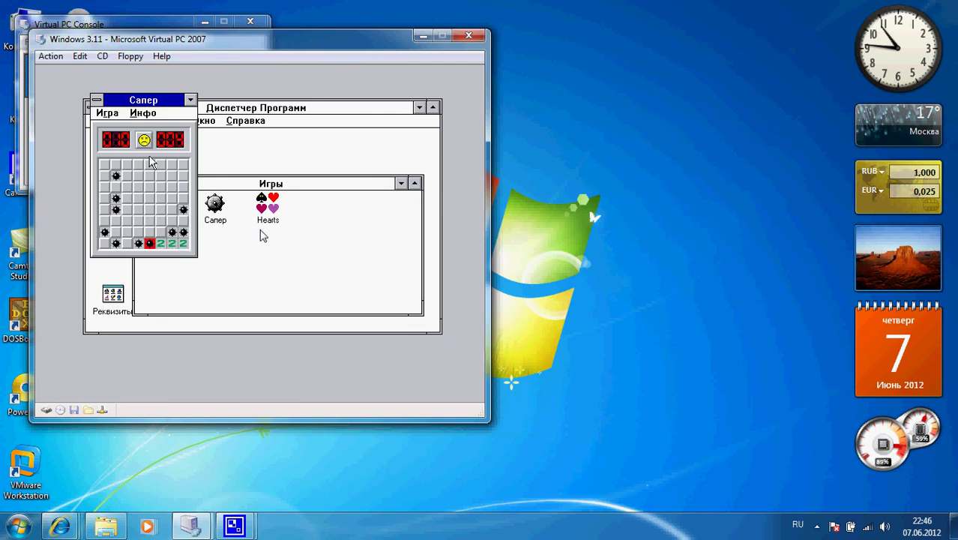
Start a new Minesweeper game and view the game's About information
left_click(147, 140)
left_click(144, 112)
left_click(151, 126)
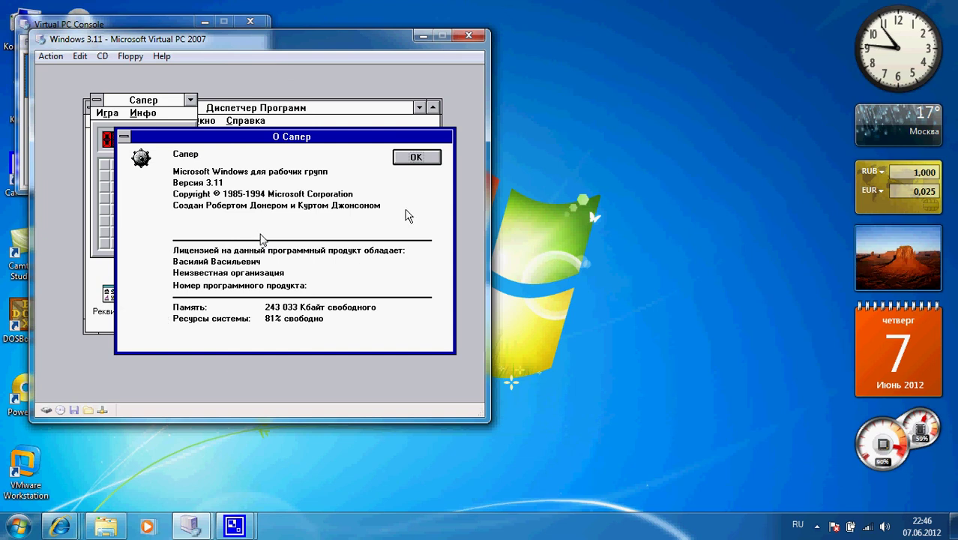
Dismiss the About information, exit Minesweeper (Сапер) and close the Игры group
left_click(411, 156)
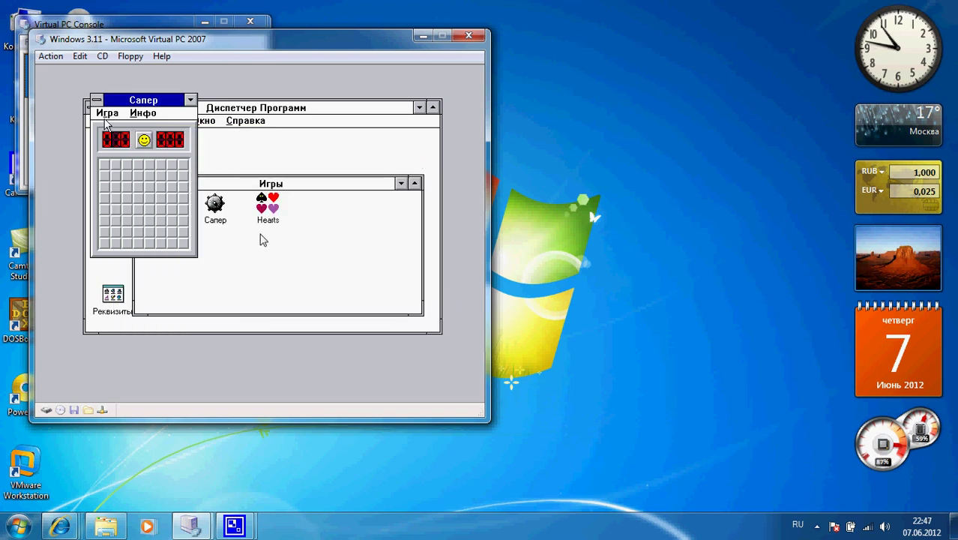
left_click(107, 113)
left_click(118, 248)
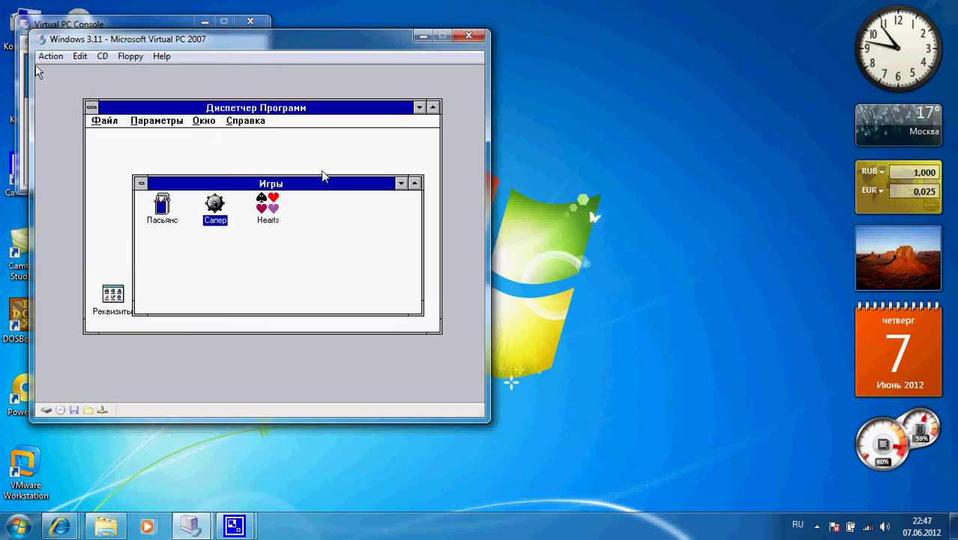
key("Left")
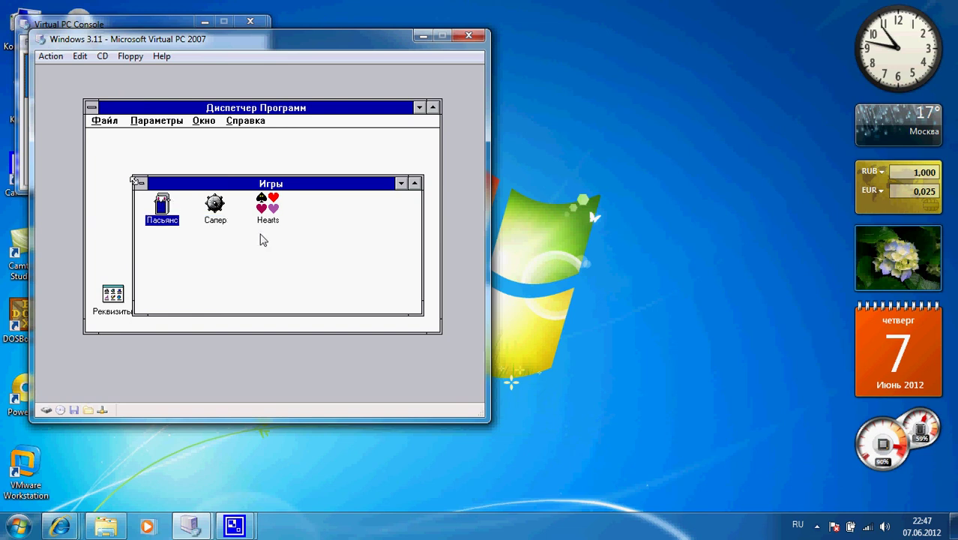
double_click(139, 181)
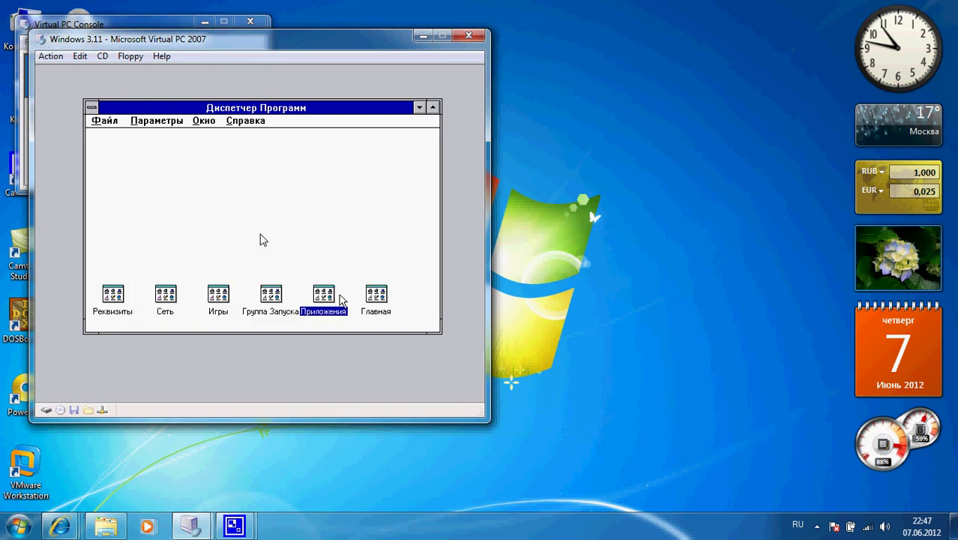
Open the Главная group and exit Windows to the DOS prompt
double_click(380, 315)
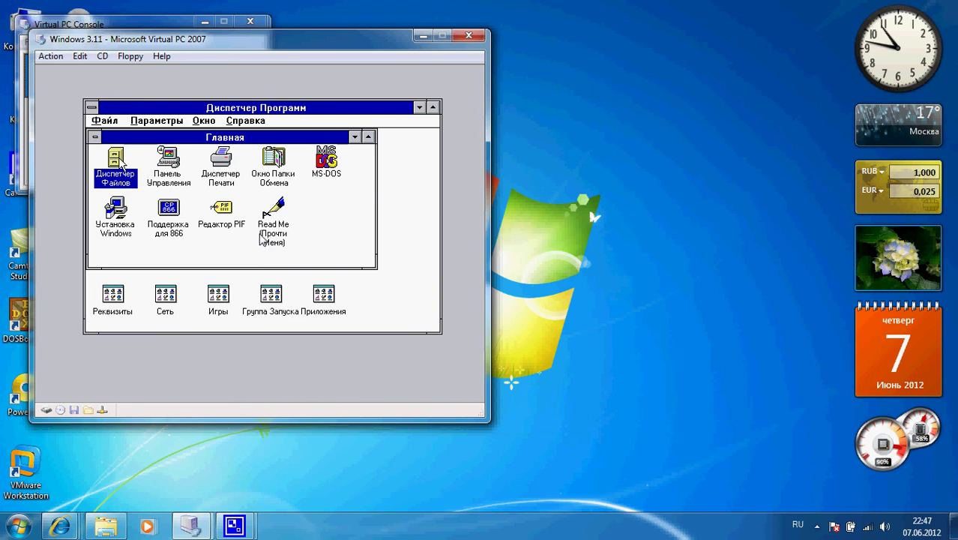
double_click(94, 111)
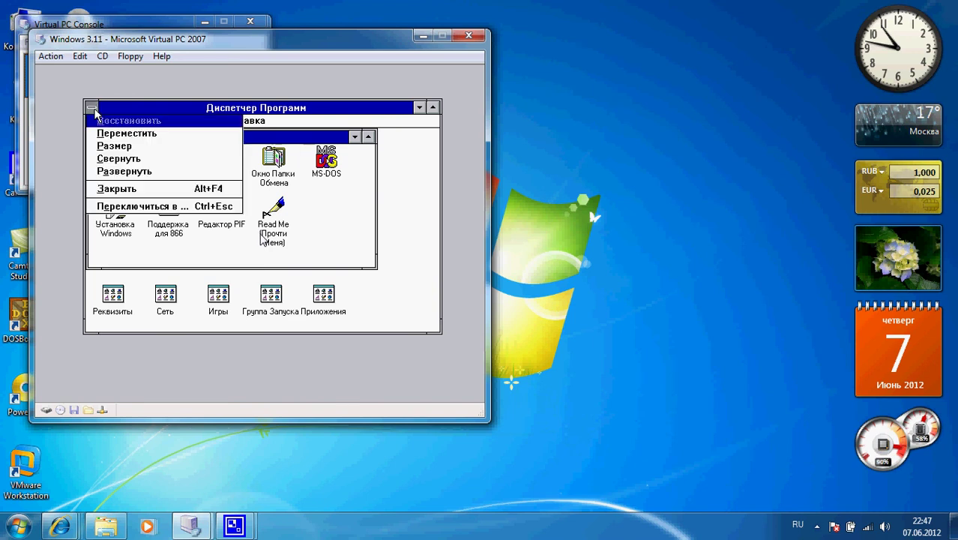
left_click(276, 257)
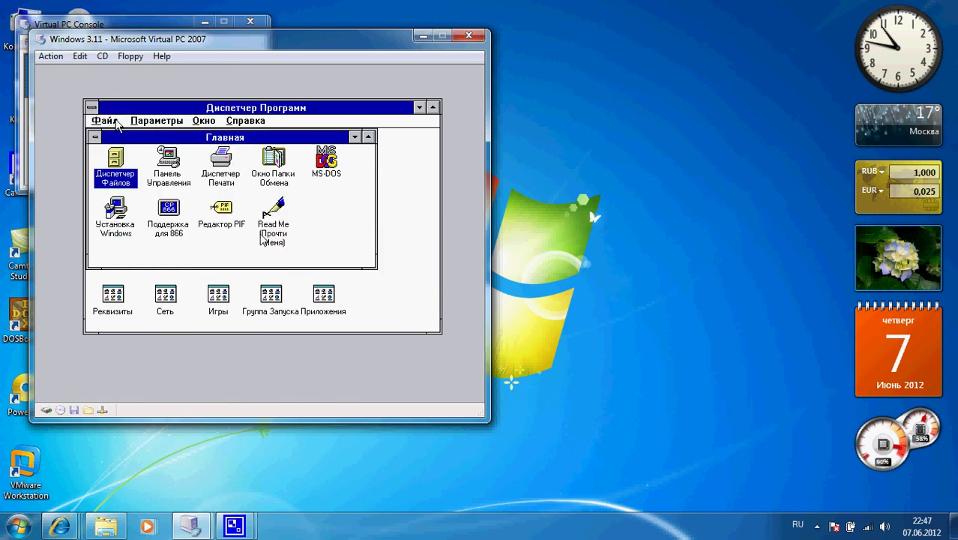
left_click(111, 121)
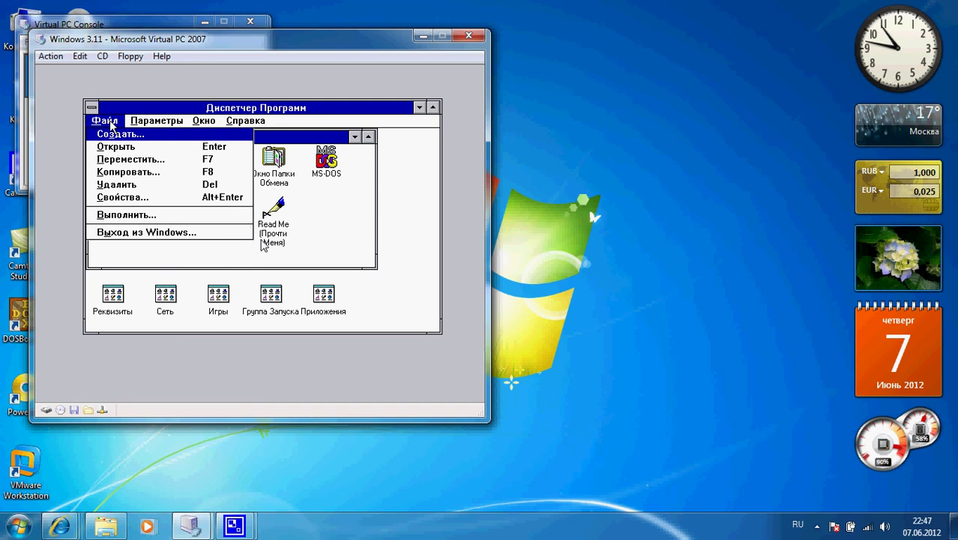
left_click(133, 234)
key("Return")
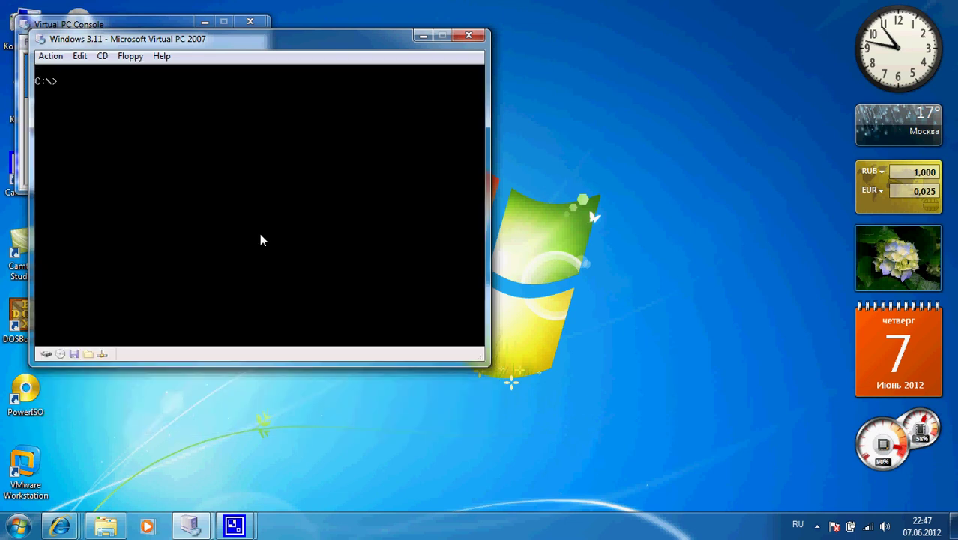
Check the Windows and MS-DOS versions at the DOS prompt with the winver and ver commands
type("winver")
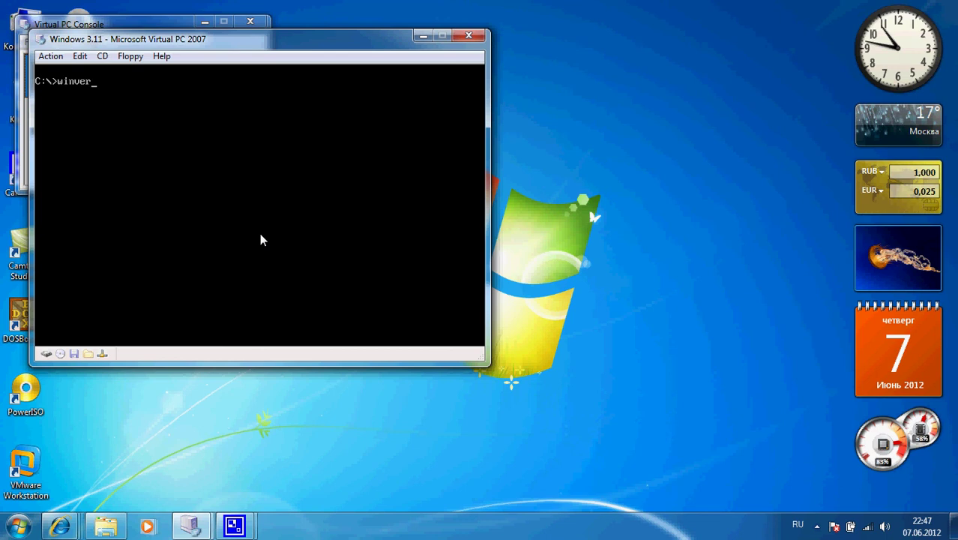
key("Return")
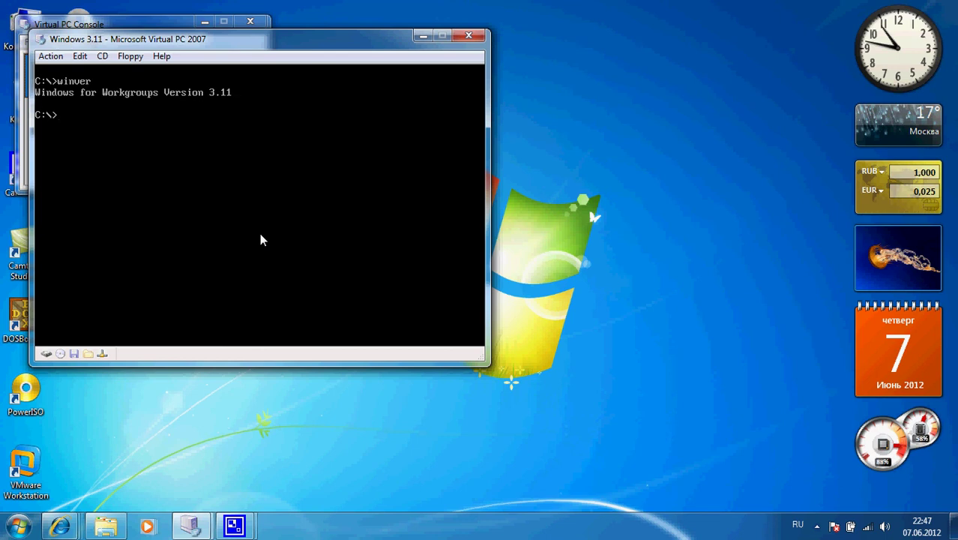
type("ver")
key("Return")
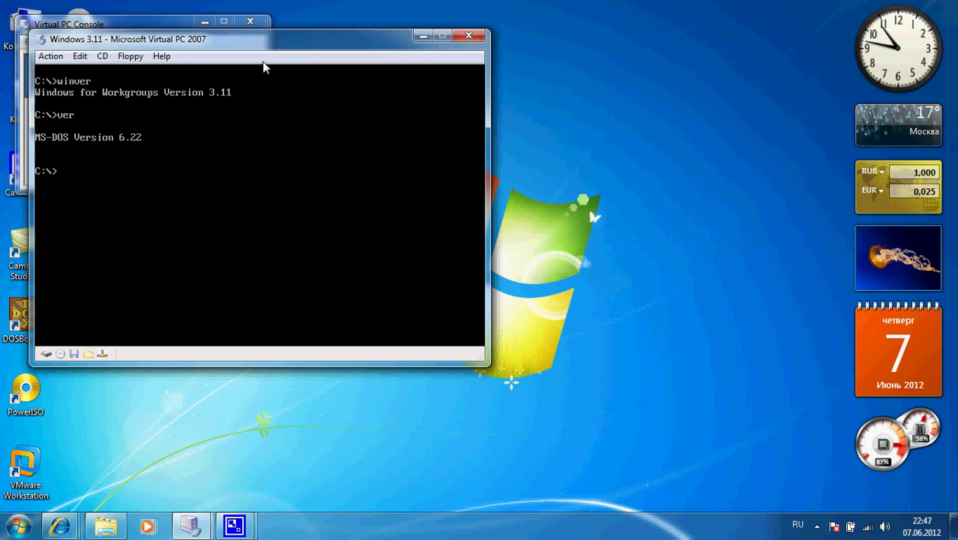
Close the virtual machine, choosing Turn off as the closing action
left_click(468, 35)
left_click(288, 195)
left_click(277, 215)
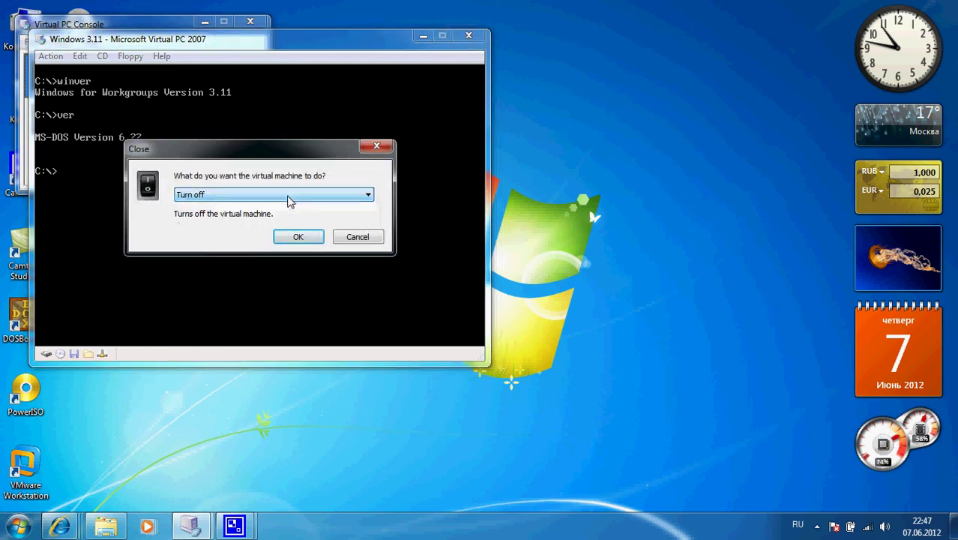